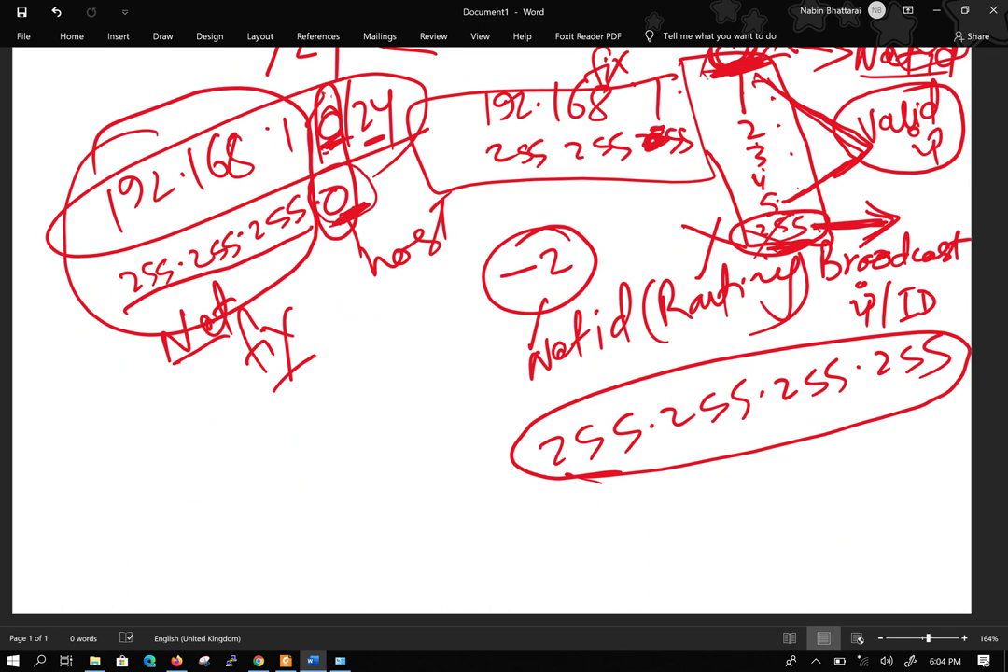
- Emphasize the broadcast host value 255 with circles and underlines, and underline the handwritten 255.255.255.255 in red ink
scroll(504, 327, up, 3)
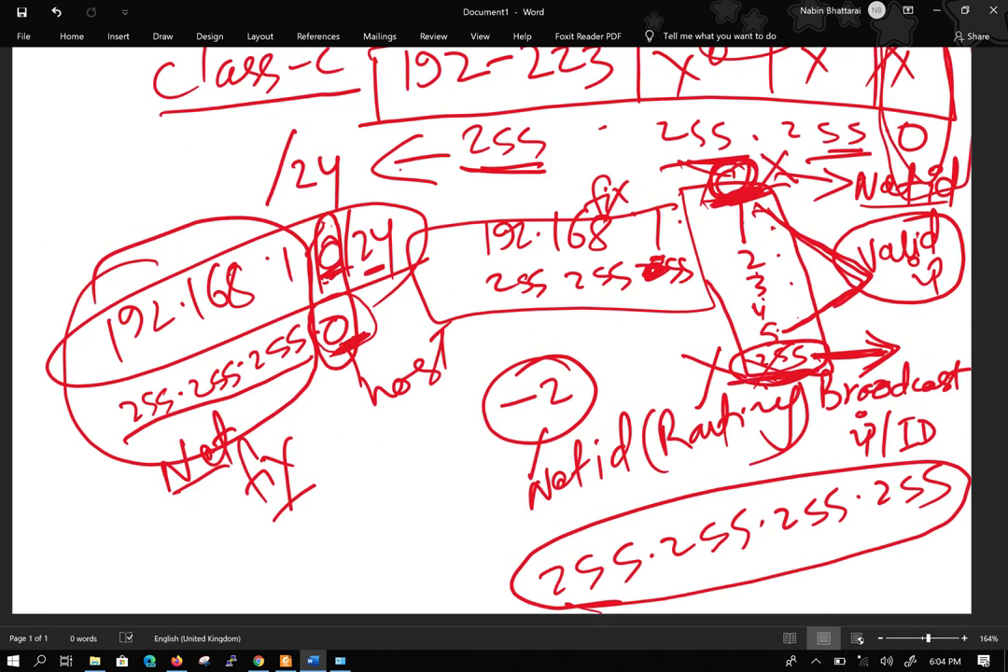
drag(738, 376, 821, 364)
drag(737, 347, 802, 355)
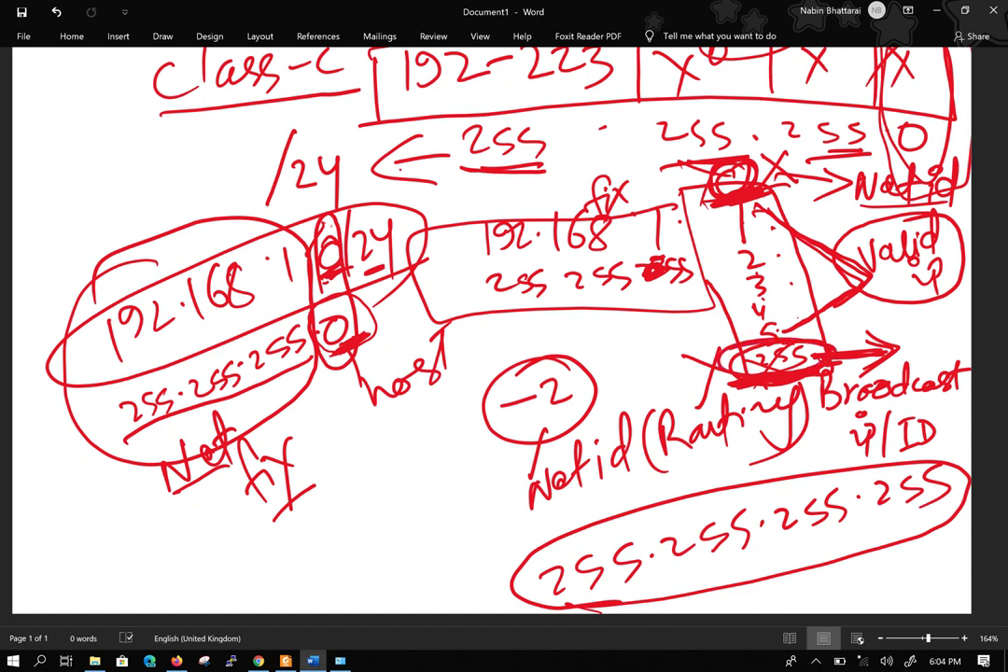
scroll(504, 327, down, 3)
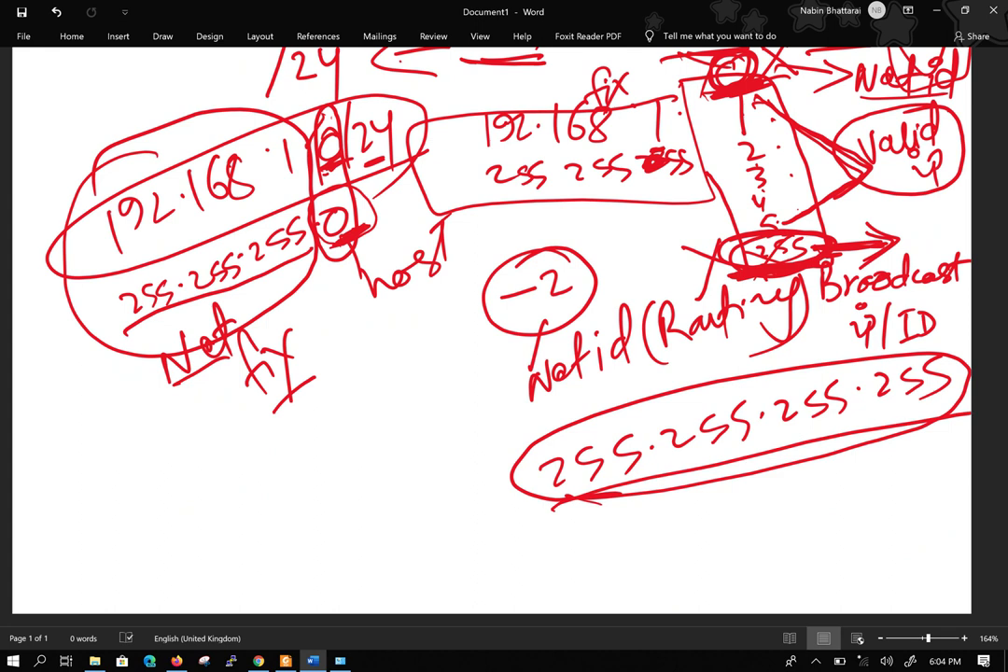
scroll(504, 327, up, 3)
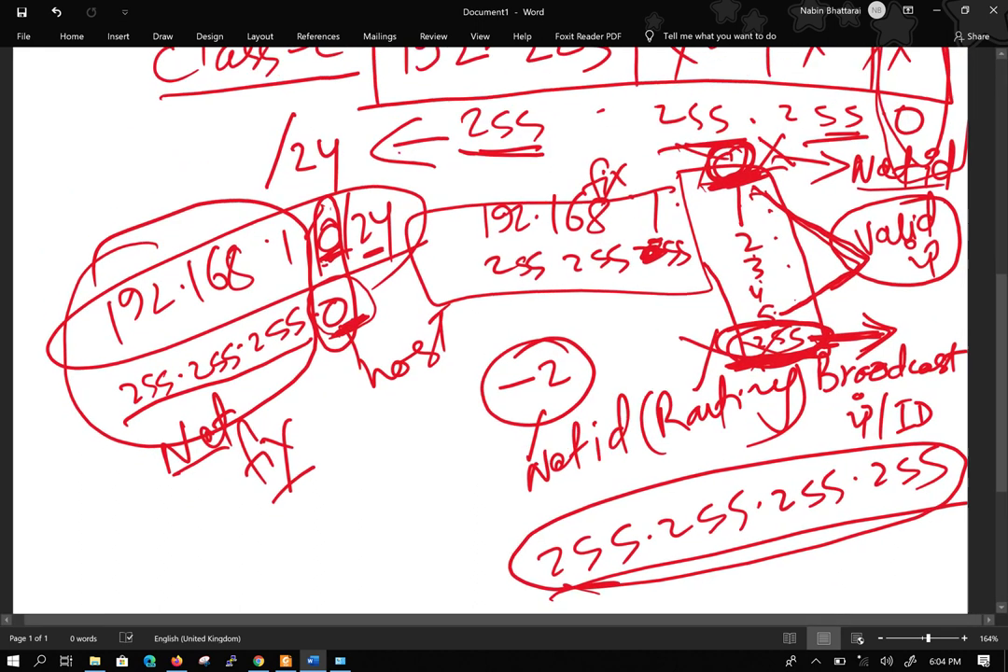
ctrl+scroll(504, 327, down, 1)
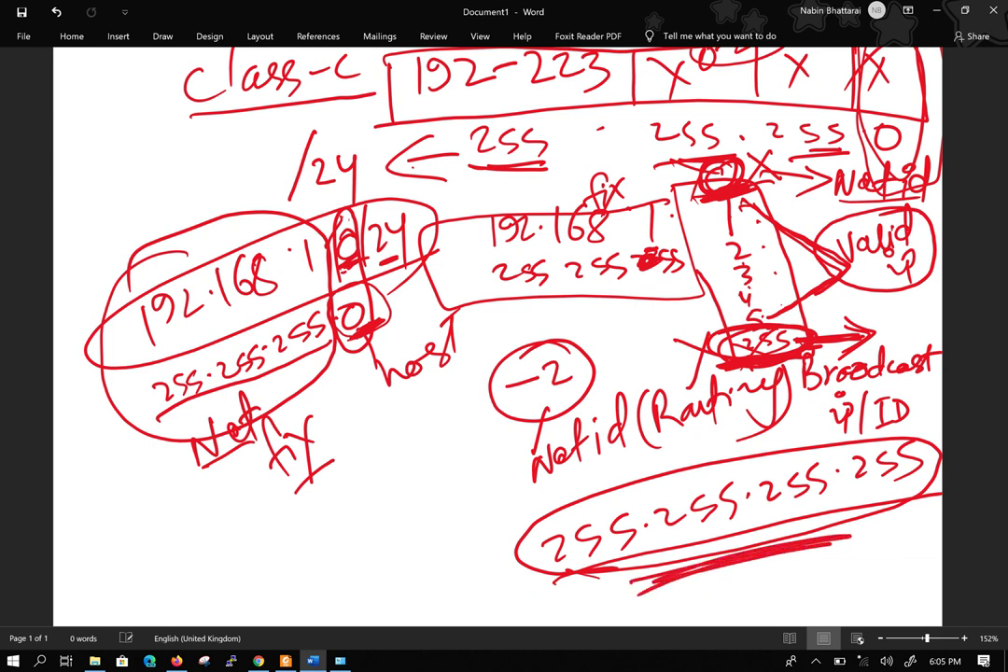
drag(636, 588, 849, 535)
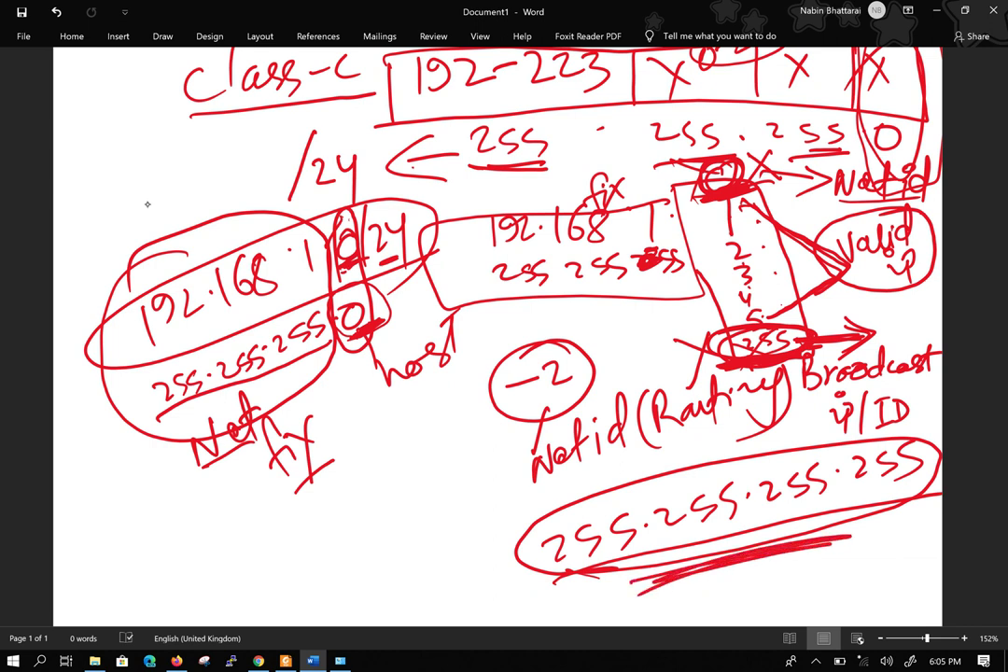
mouse_move(802, 330)
mouse_down()
mouse_move(653, 342)
mouse_move(737, 369)
mouse_move(829, 351)
mouse_up()
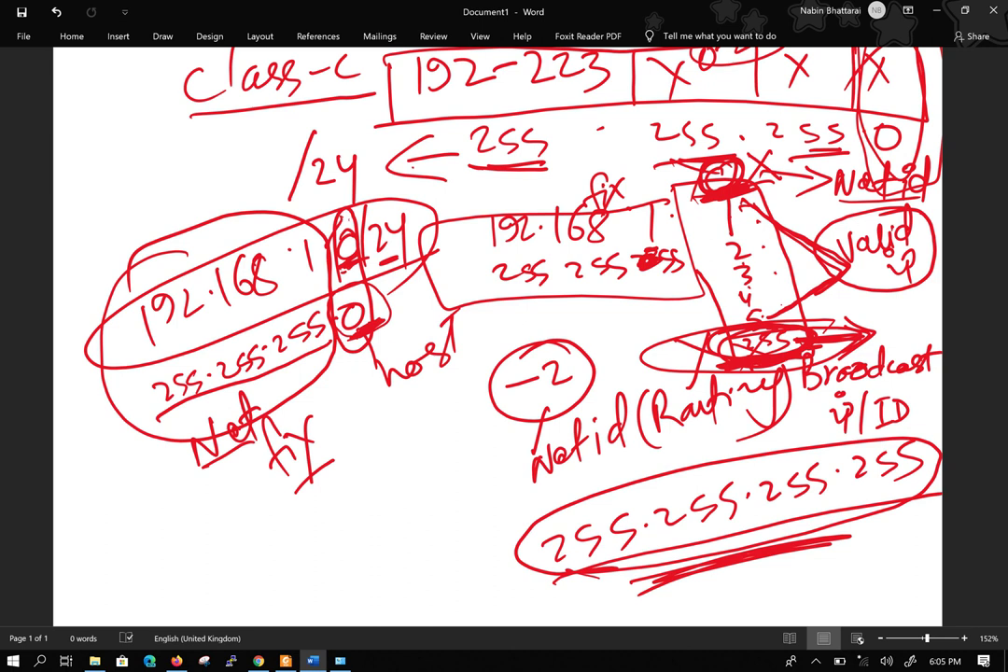
click(938, 10)
right_click(393, 219)
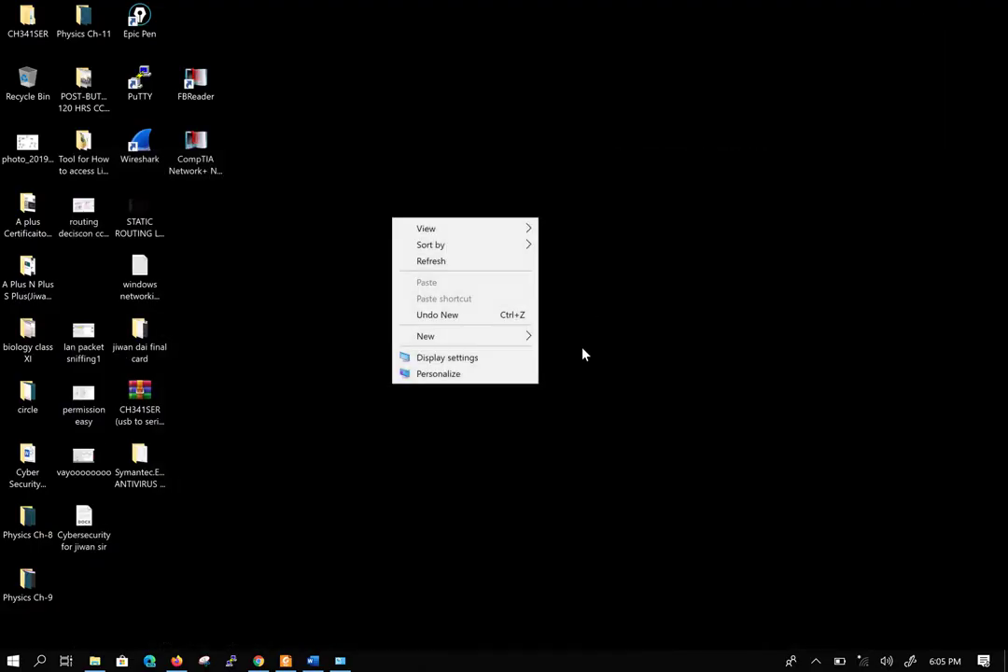
click(472, 373)
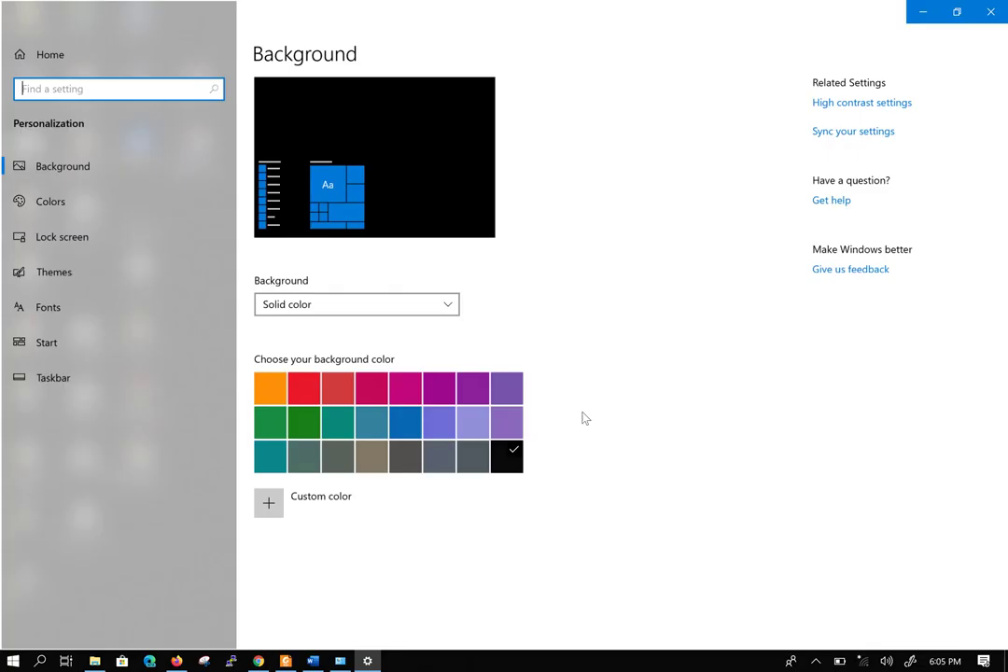
click(990, 11)
- Set the display scaling for text, apps and other items to 250% and minimize the display settings
right_click(581, 250)
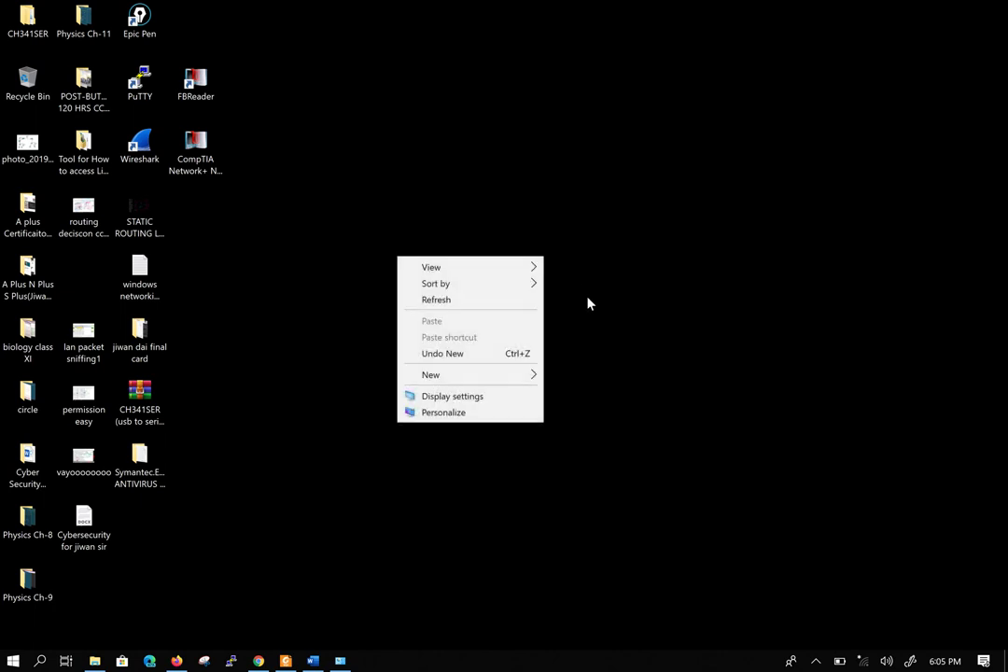
click(453, 396)
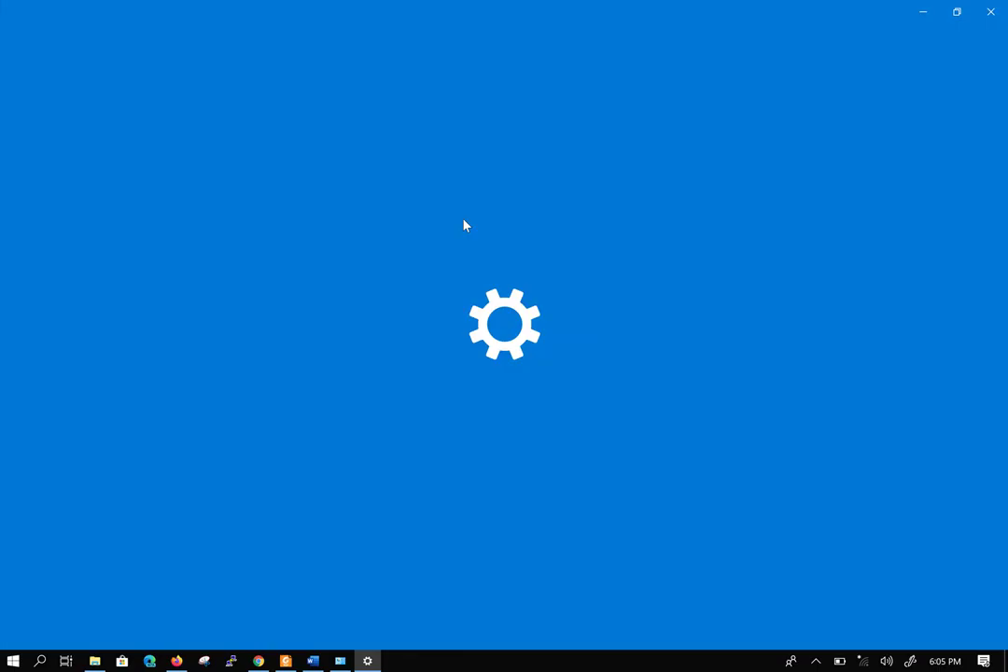
scroll(465, 409, down, 2)
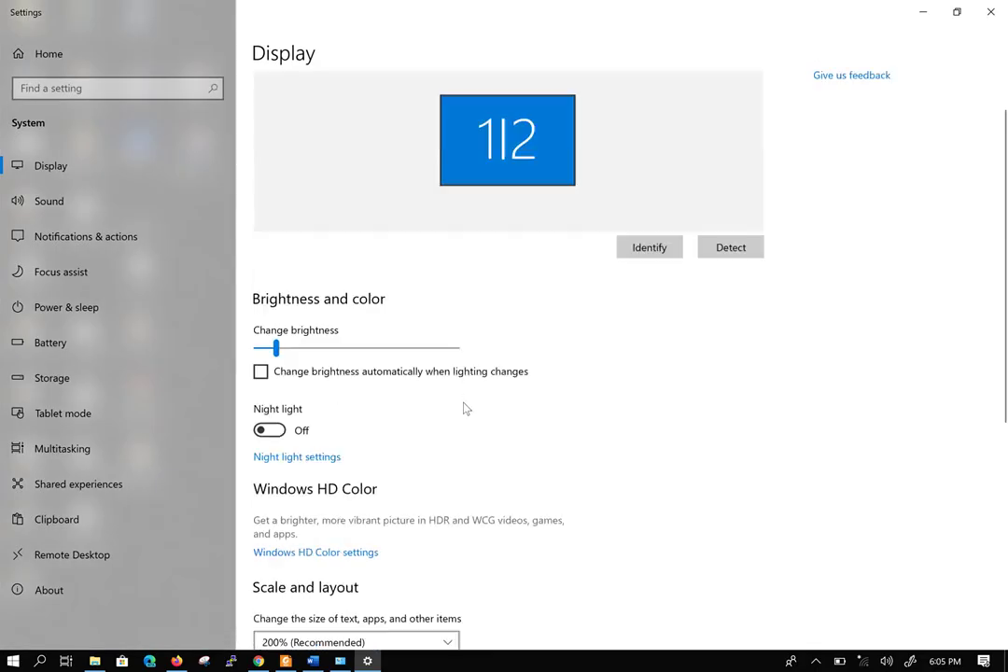
scroll(466, 409, down, 5)
click(398, 348)
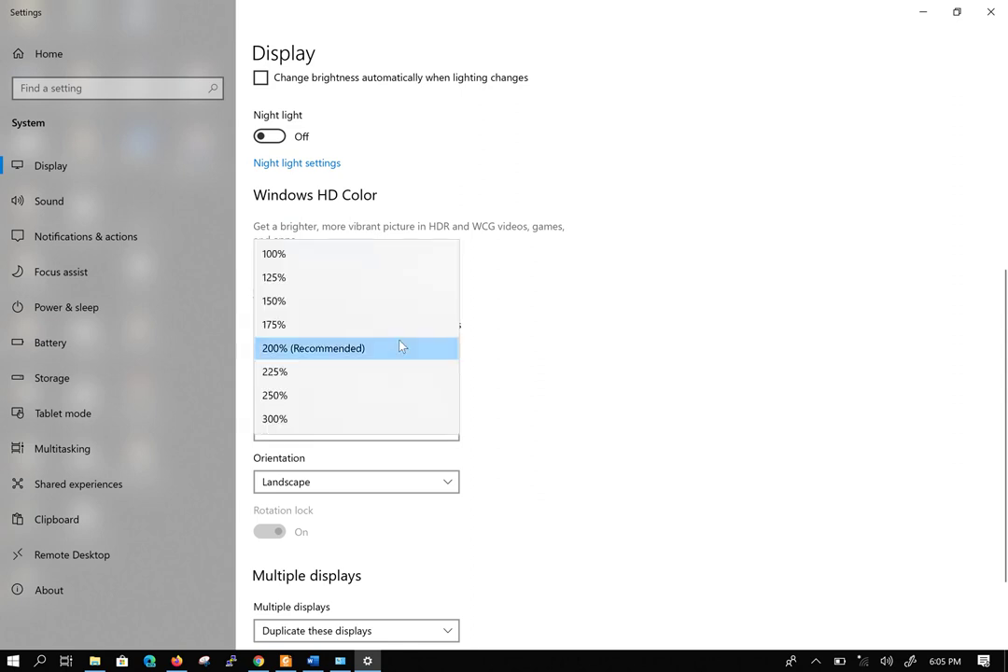
click(360, 395)
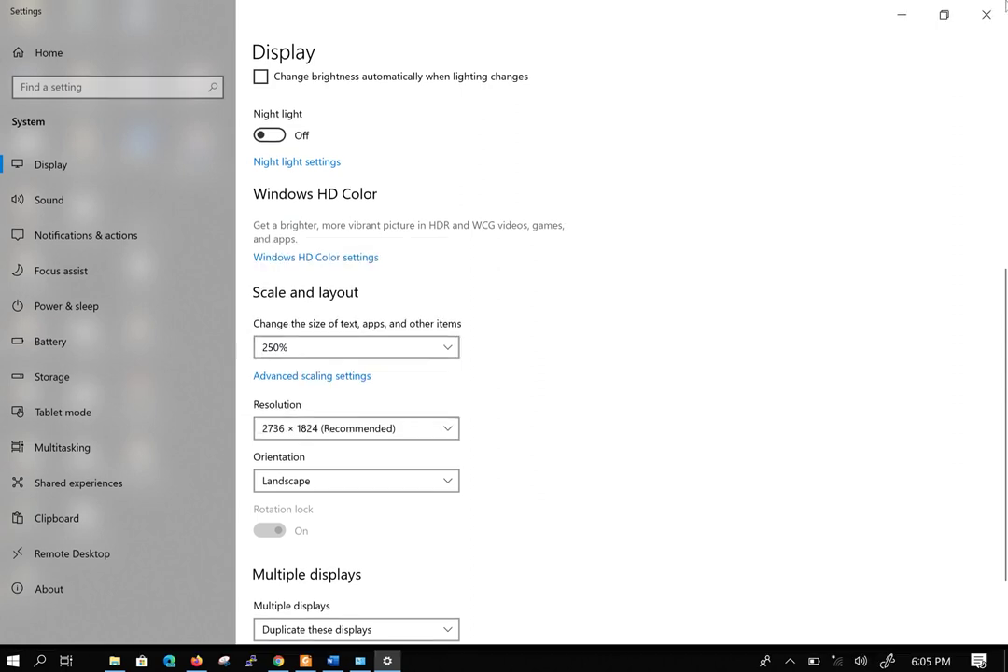
click(900, 15)
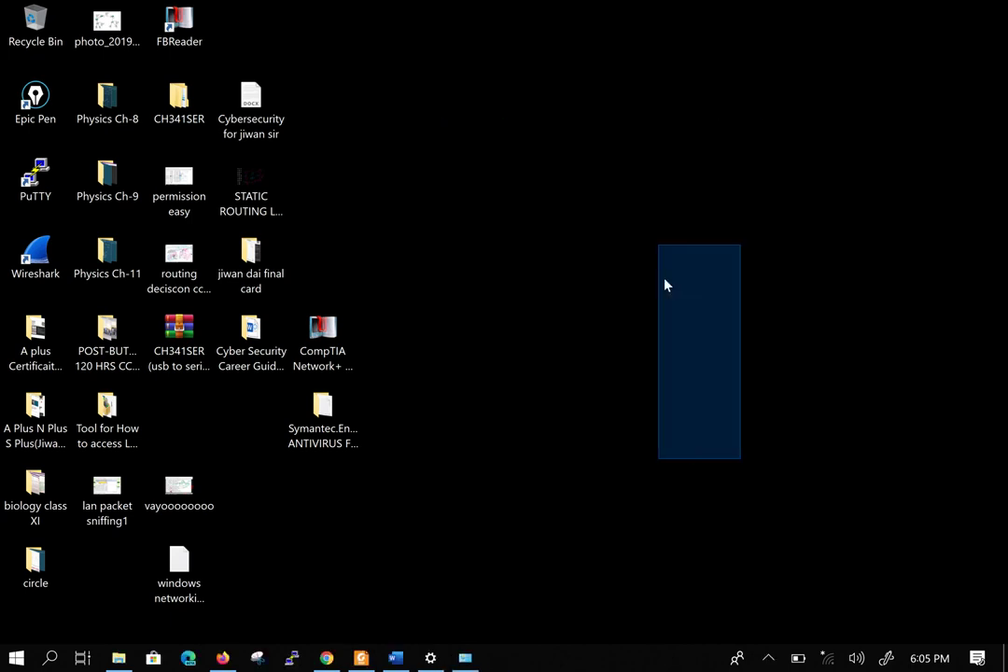
drag(628, 153, 793, 503)
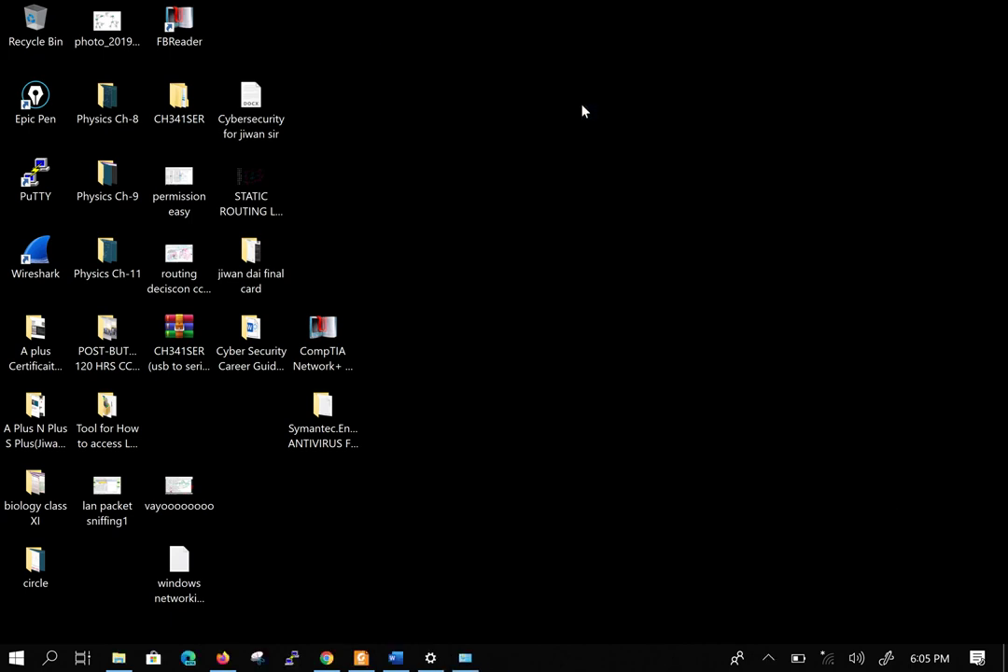
drag(453, 124, 756, 420)
drag(751, 493, 418, 108)
right_click(589, 202)
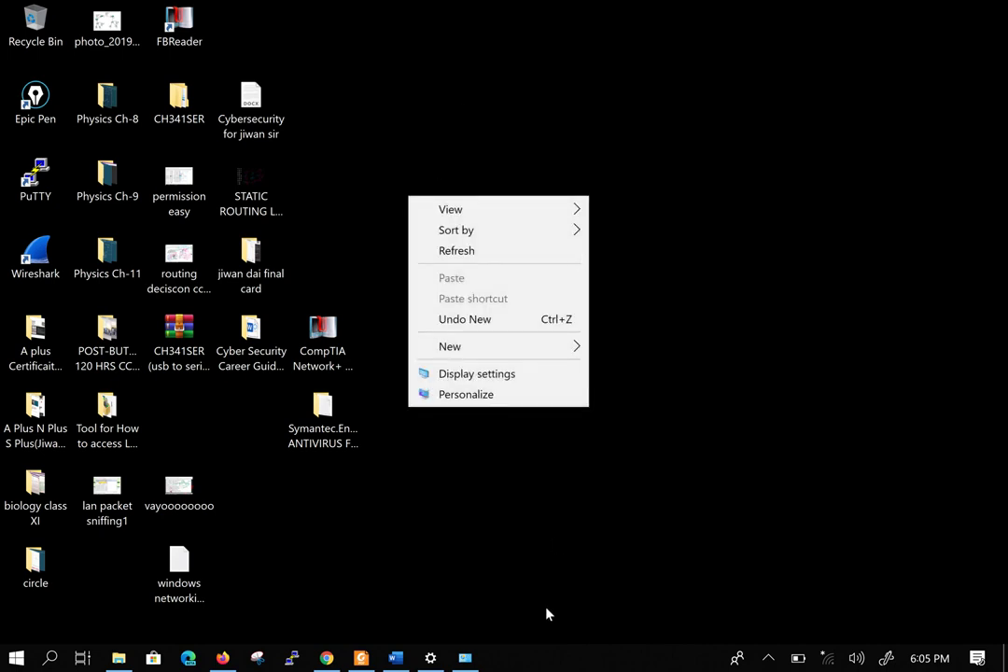
- Set the display scaling for text, apps and other items to 300% and close the small Network Connections window
click(464, 658)
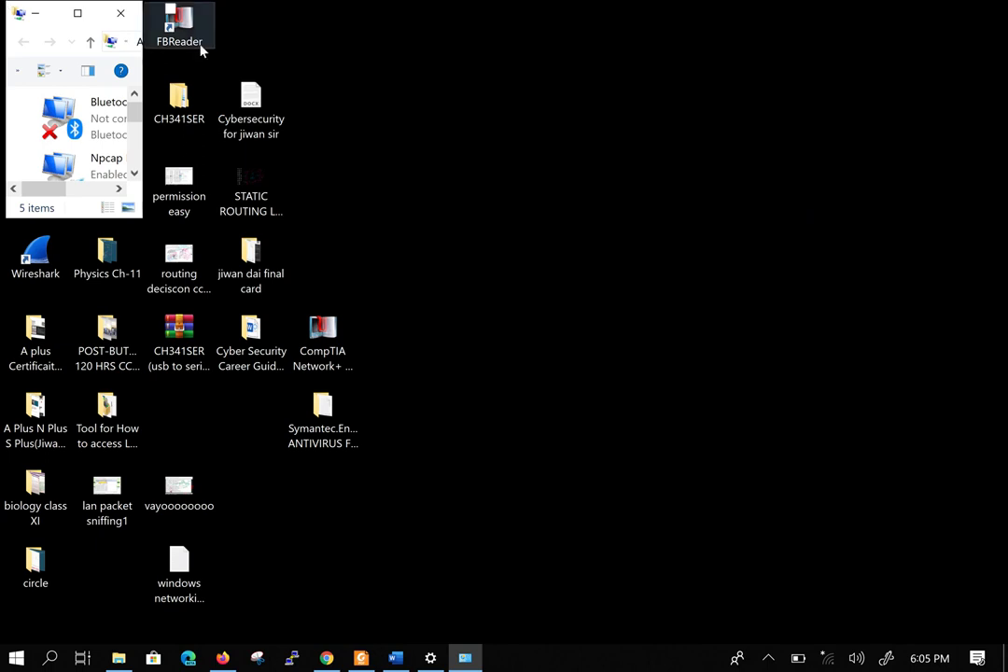
click(431, 658)
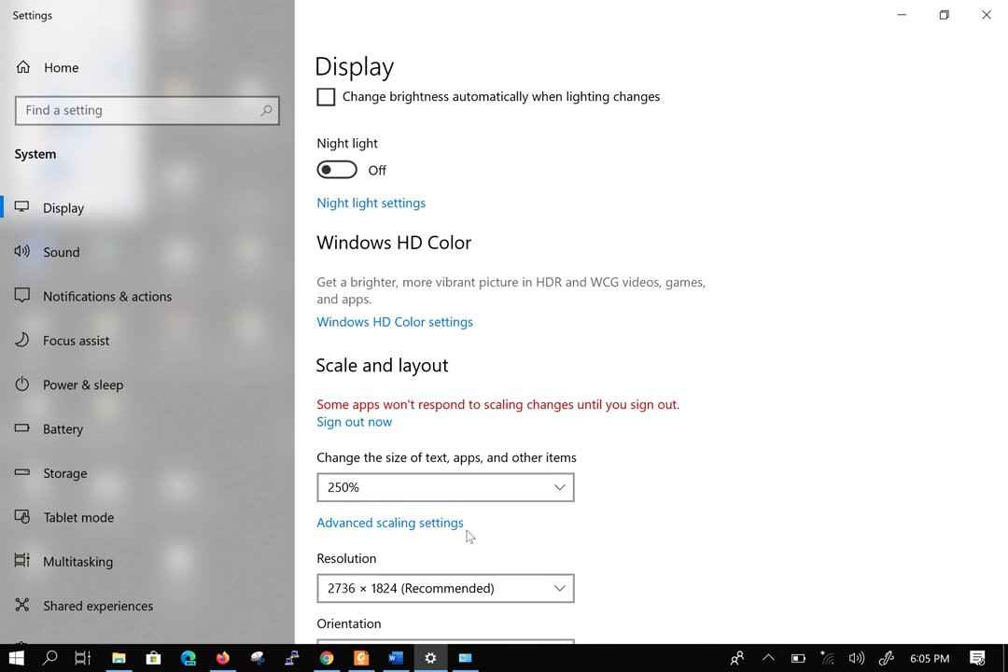
click(497, 485)
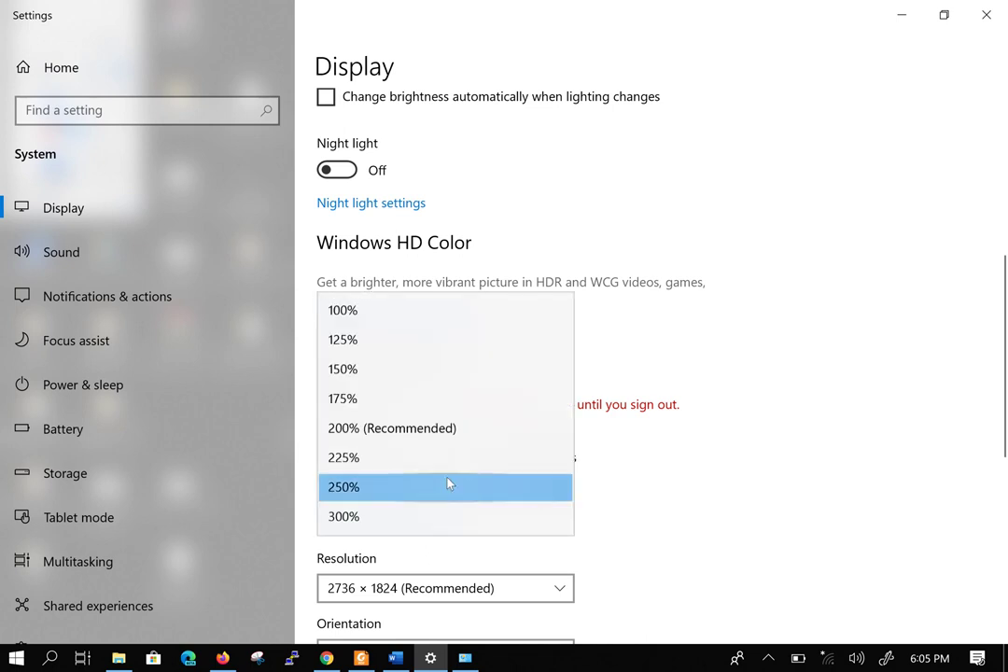
click(411, 518)
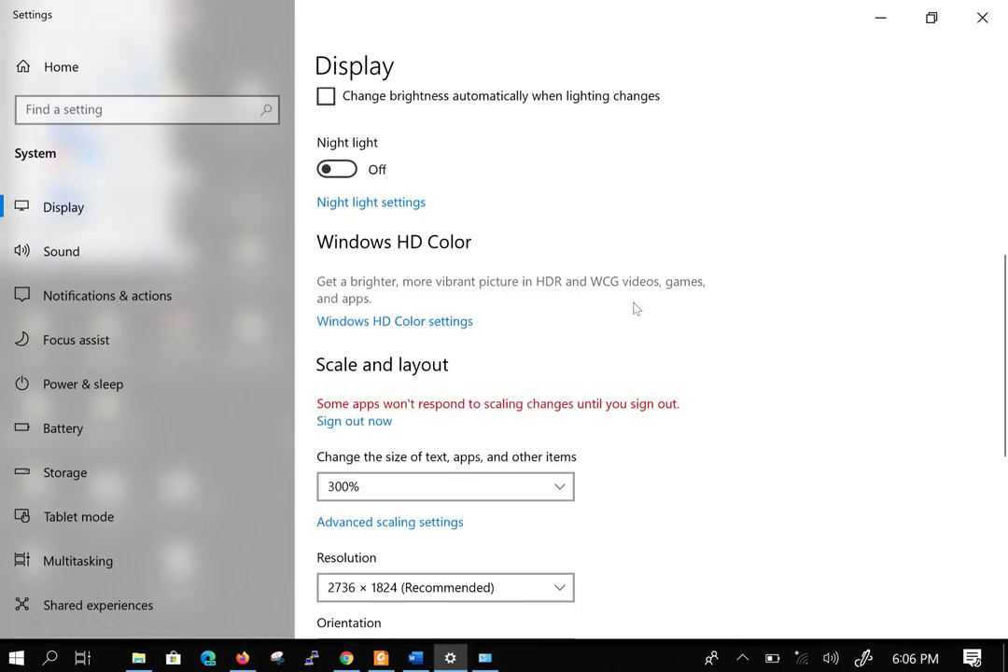
click(886, 17)
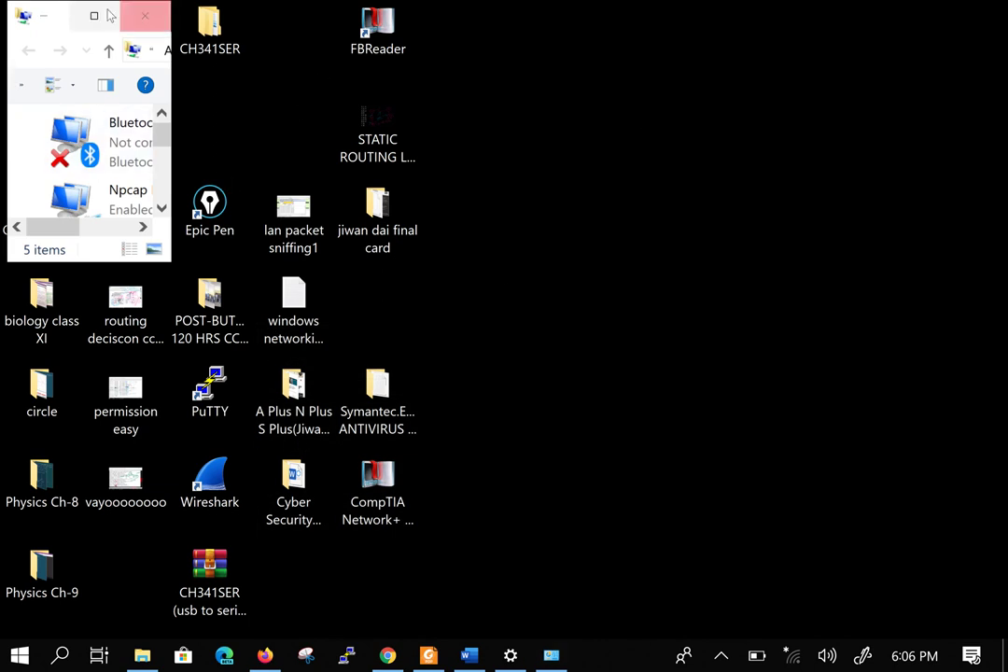
click(143, 20)
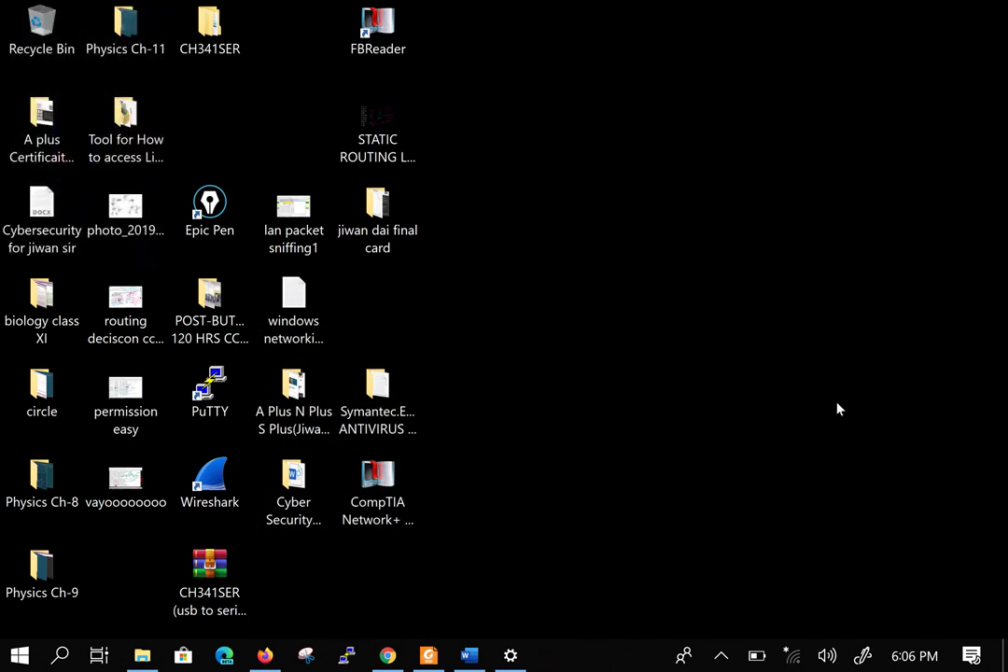
- Open Network Connections by running ncpa.cpl and maximize its window
key(super+r)
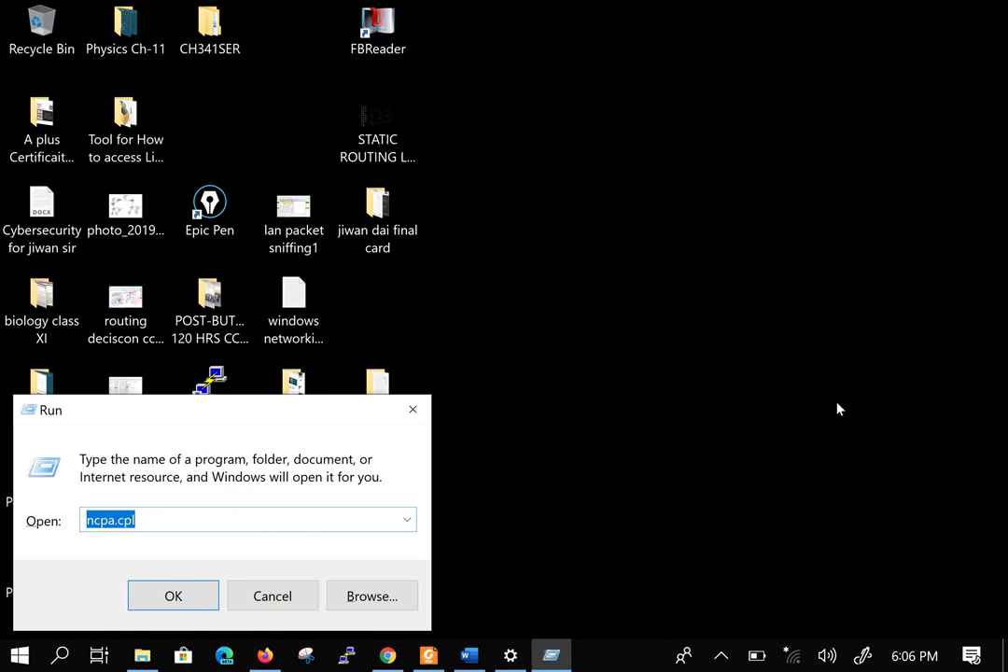
key(End)
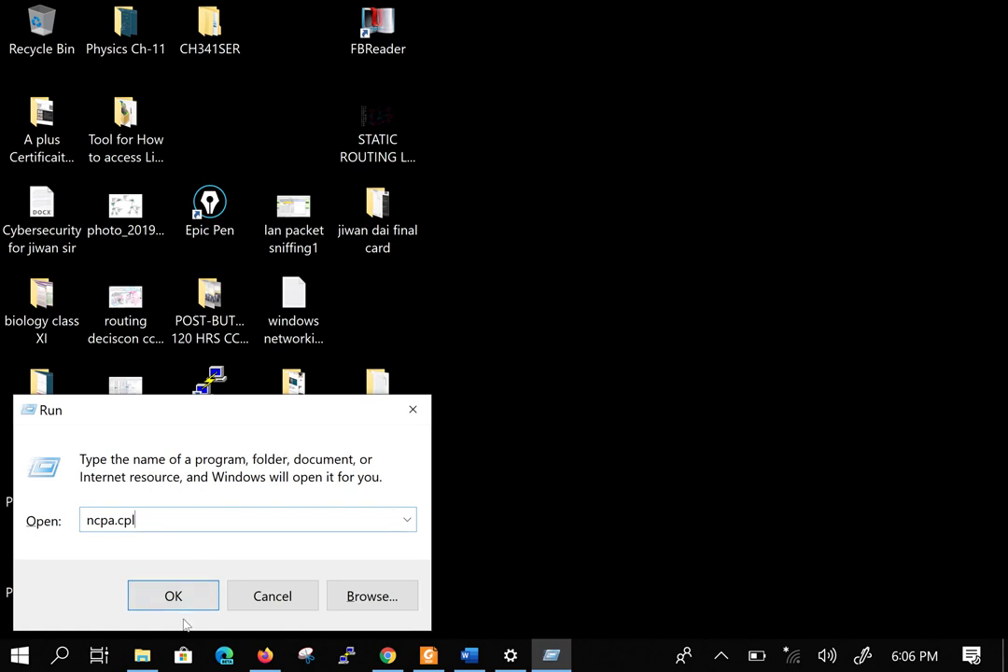
drag(153, 522, 42, 523)
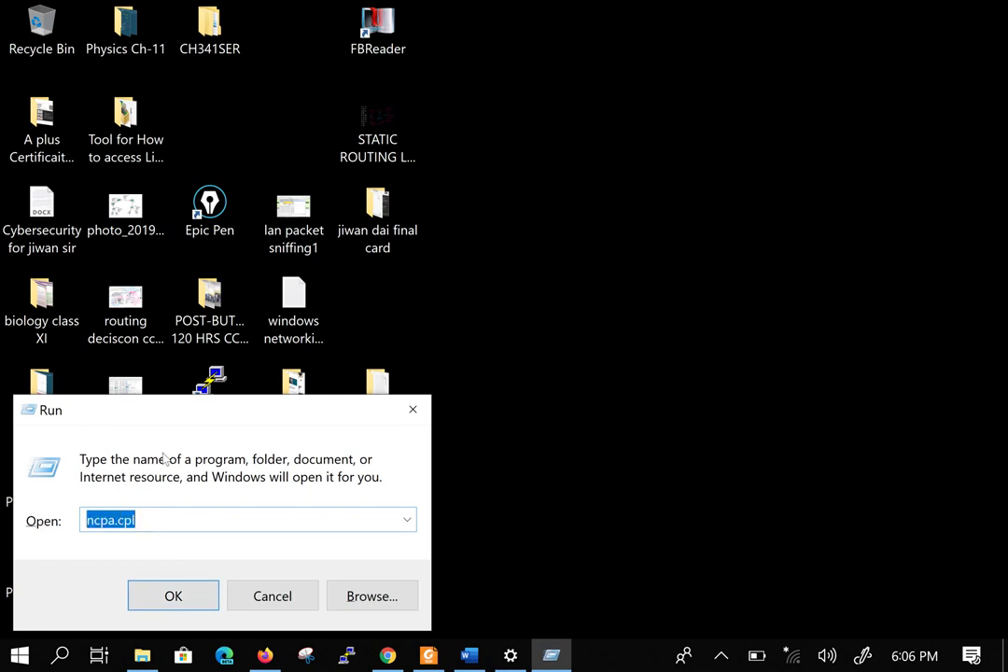
click(168, 595)
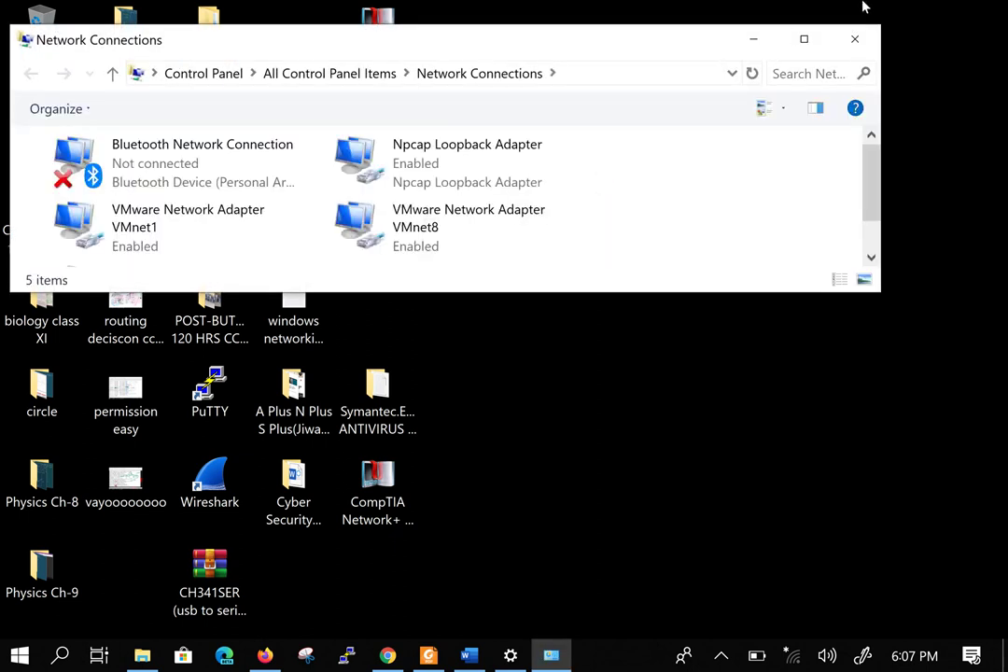
click(798, 42)
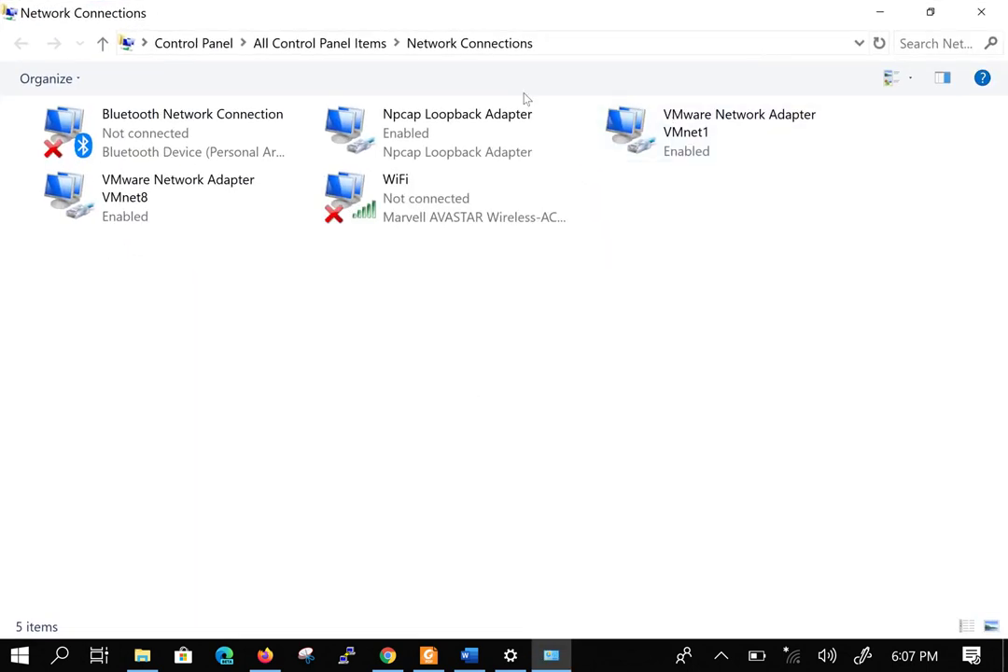
- Examine the listed network adapters, including VMware Network Adapter VMnet8 and VMnet1
drag(585, 520, 187, 59)
click(419, 373)
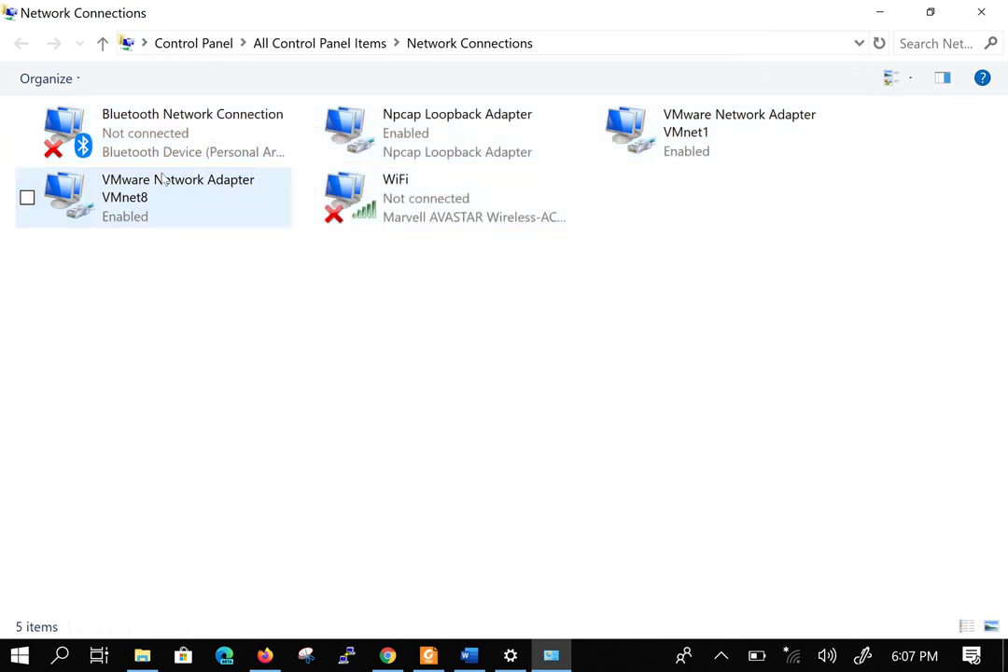
click(198, 140)
click(204, 216)
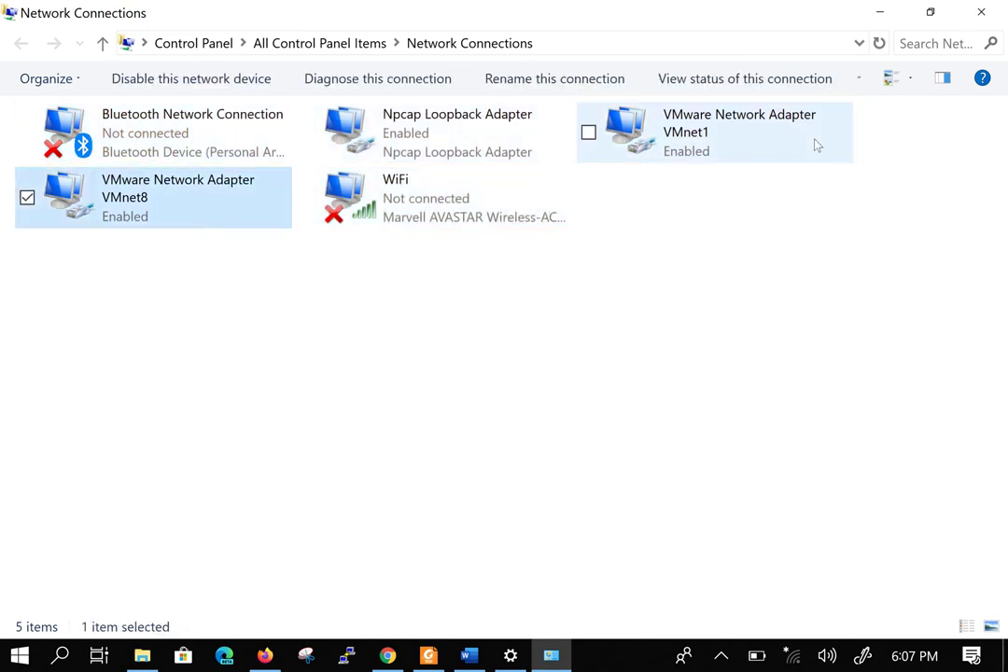
click(748, 146)
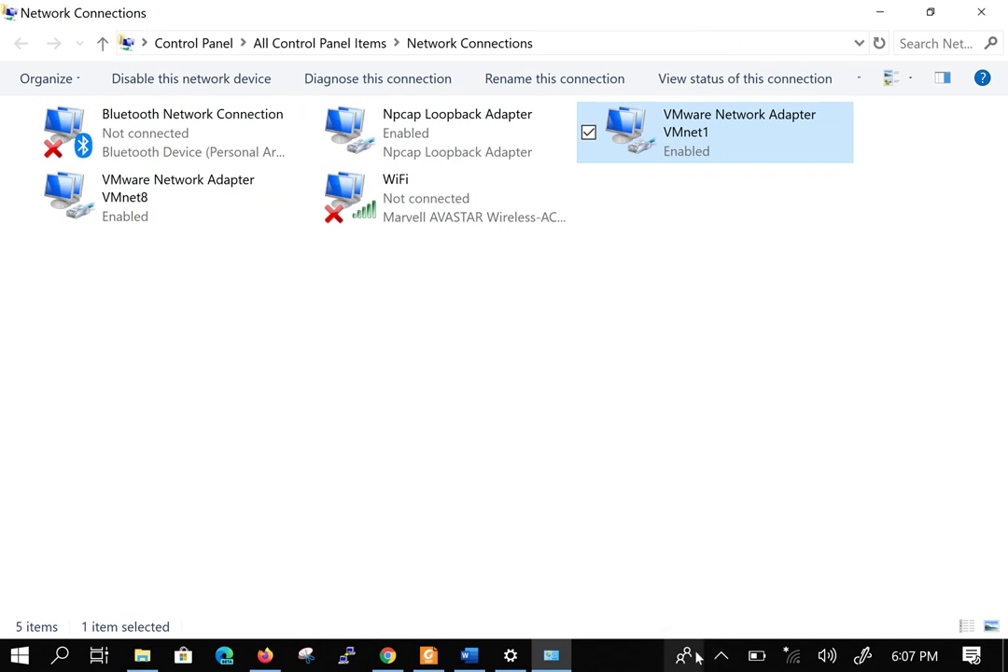
click(448, 338)
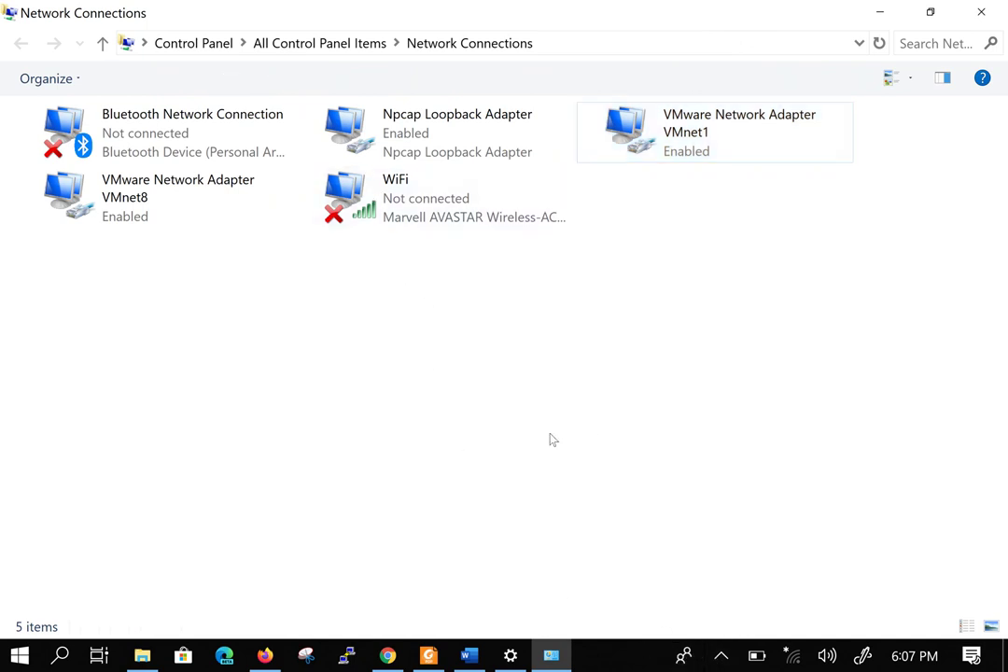
drag(659, 224, 835, 212)
drag(708, 215, 814, 374)
drag(661, 210, 836, 454)
- Cycle through the adapter list's layouts and set it to the Details view
click(891, 79)
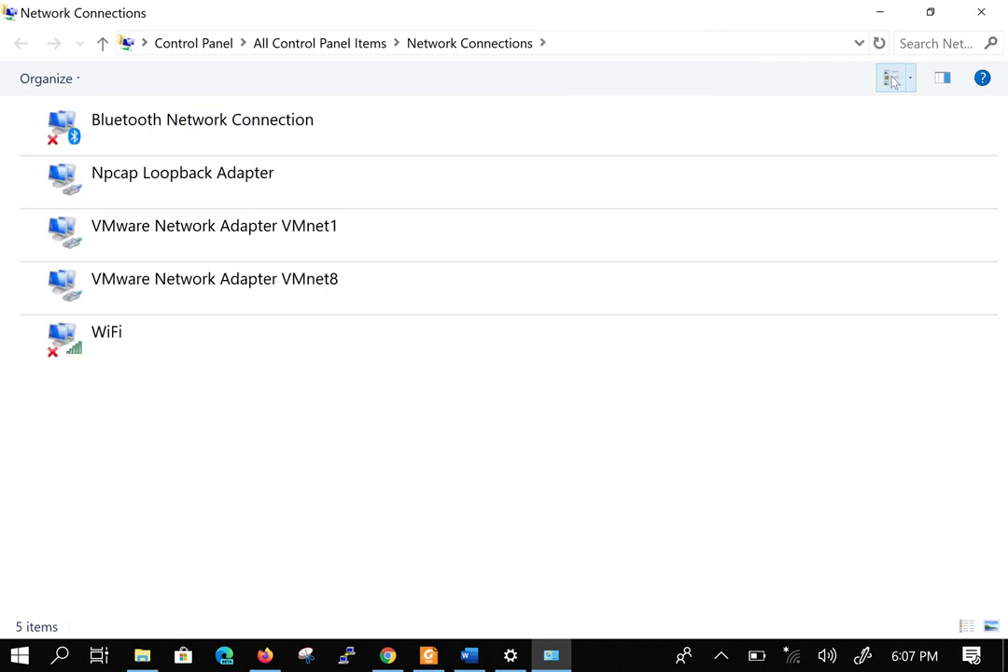
click(892, 79)
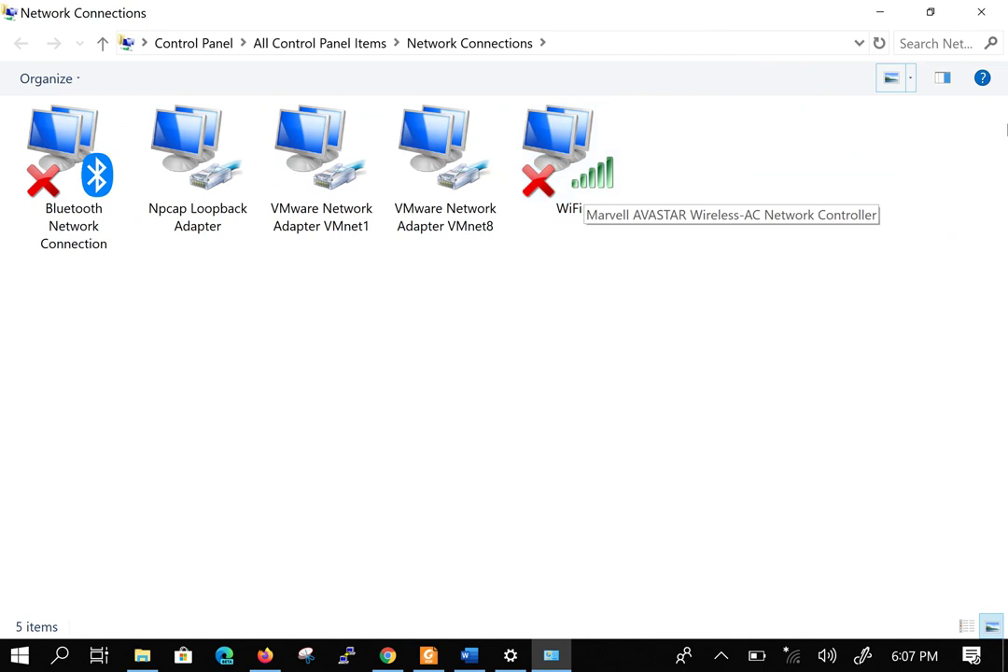
click(889, 80)
click(890, 80)
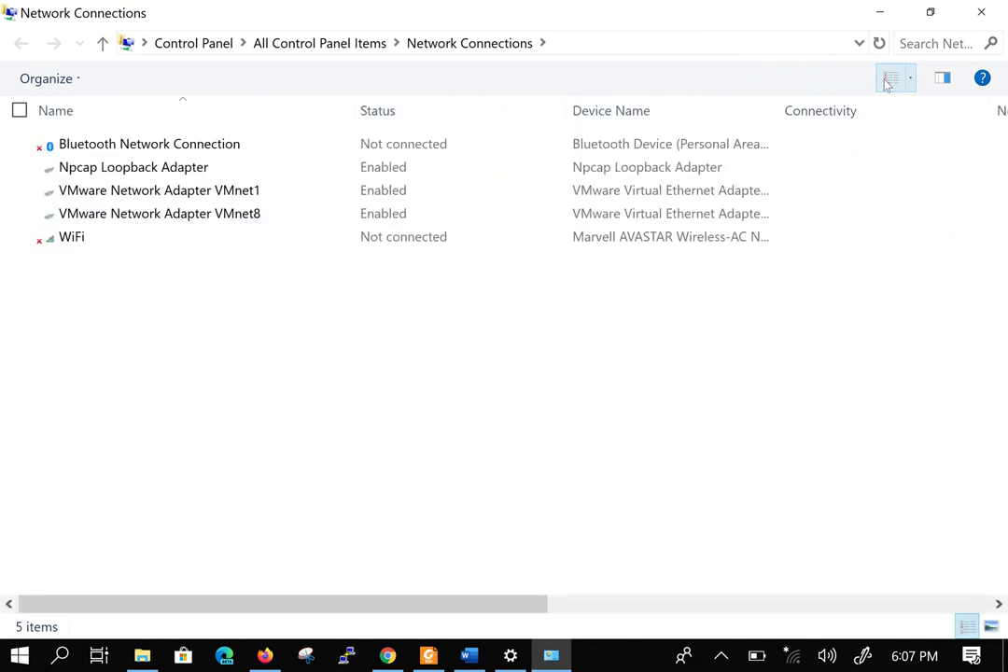
- Show the adapters as tiles and open the WiFi adapter's Internet Protocol Version 4 (TCP/IPv4) properties
click(889, 80)
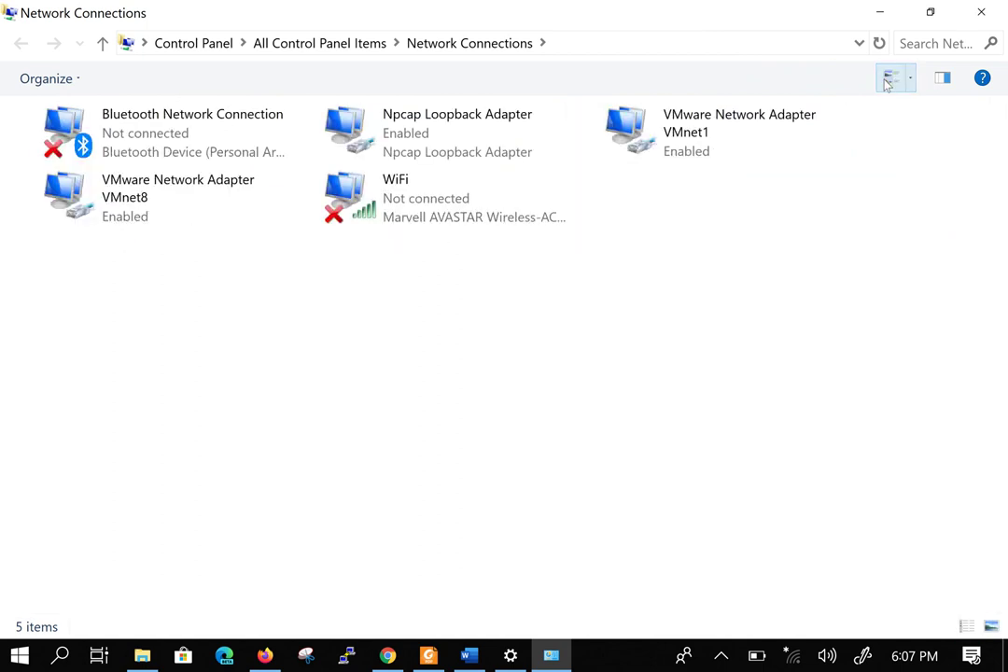
click(424, 213)
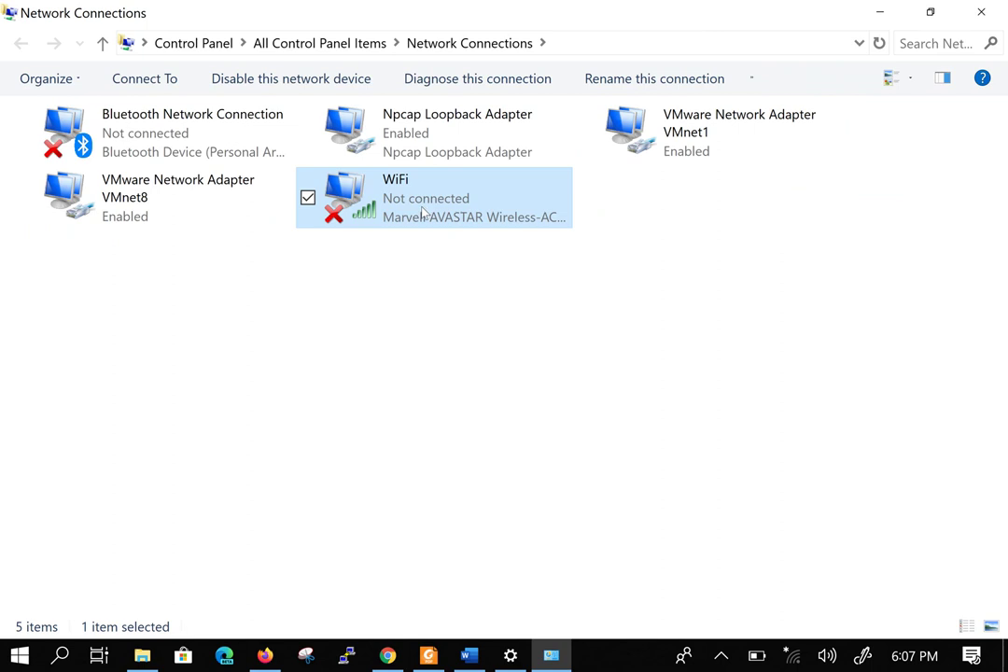
right_click(425, 213)
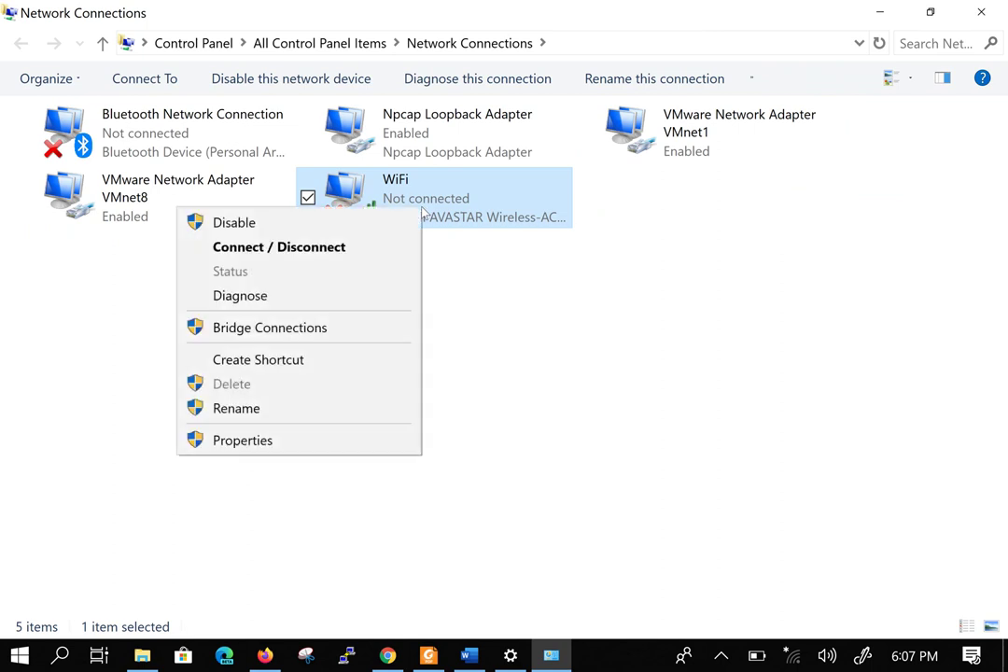
click(327, 444)
key(alt+Return)
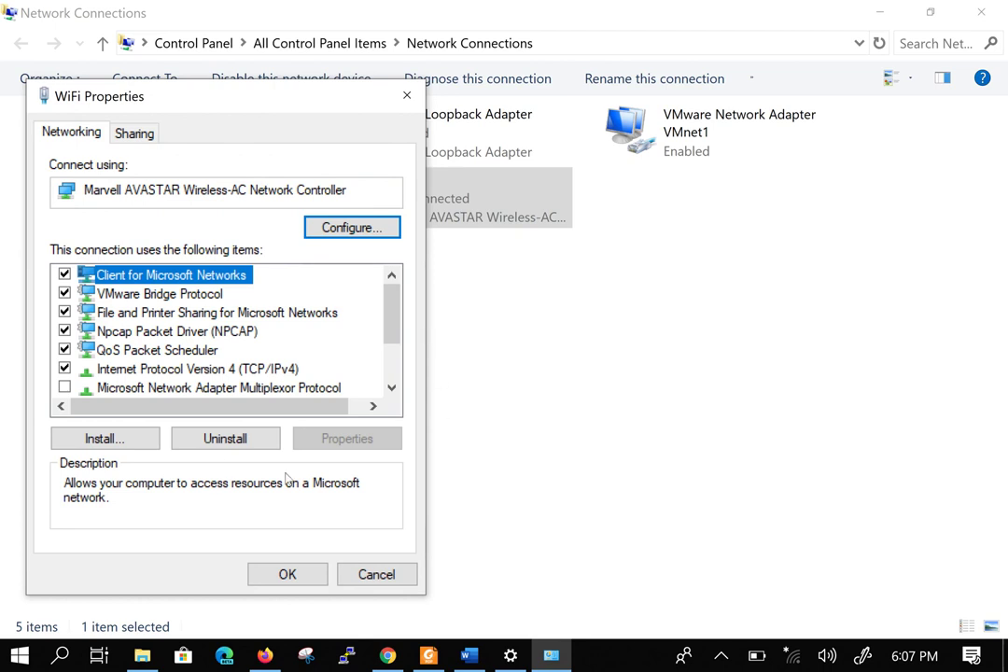
click(197, 369)
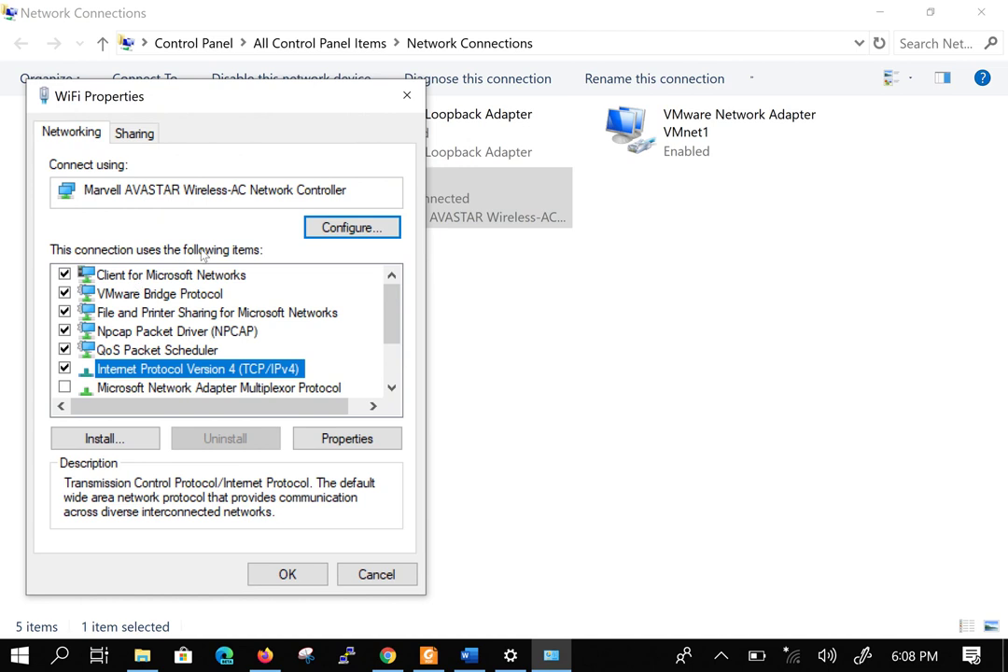
click(360, 446)
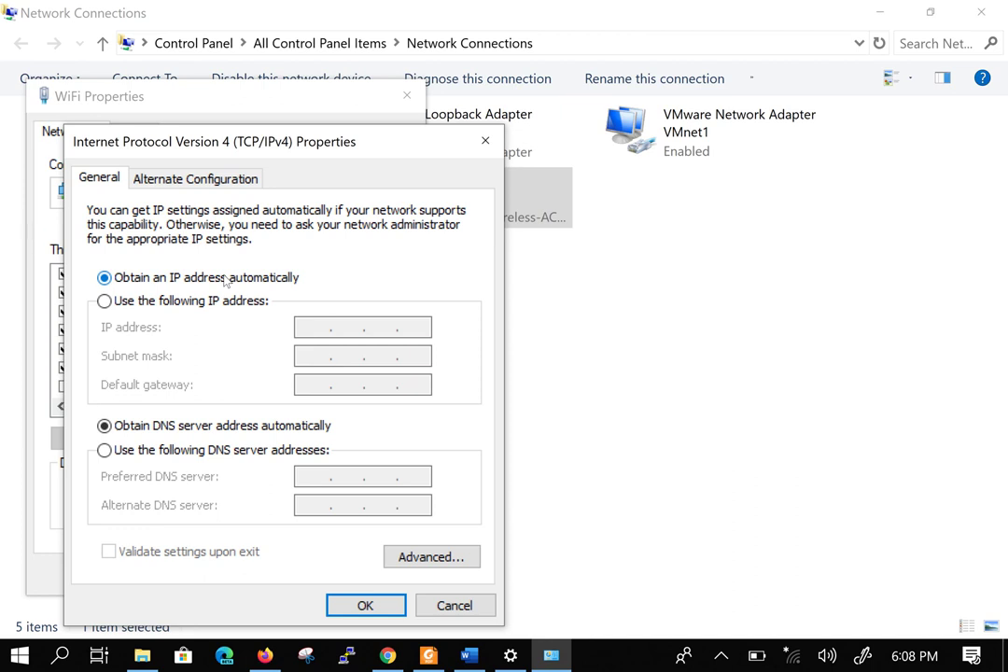
- Compare the automatic and manual IPv4 addressing options, leaving Use the following IP address selected
click(154, 302)
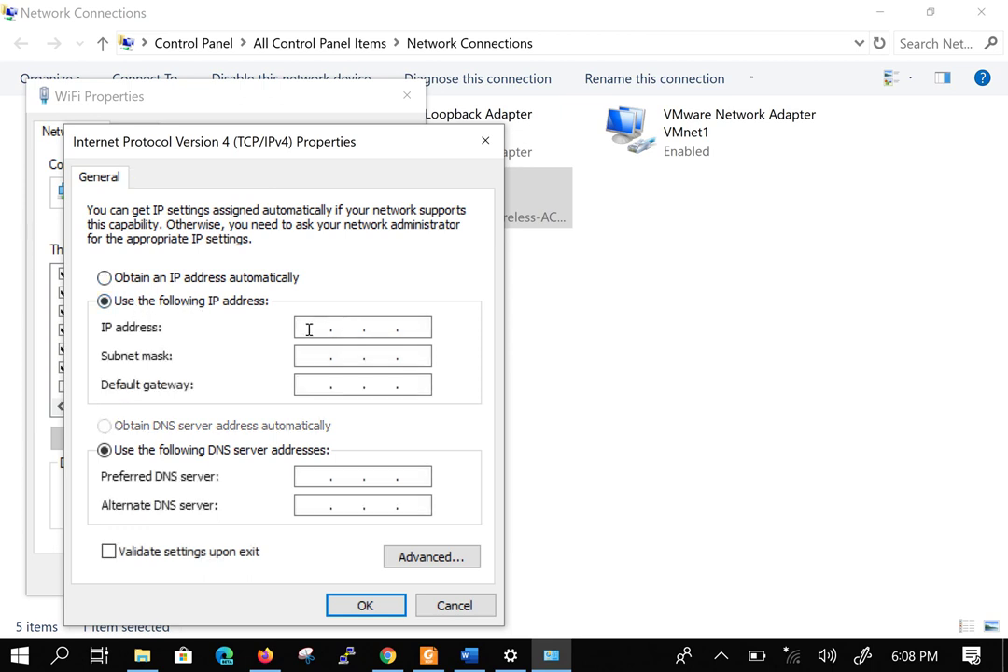
click(309, 329)
click(173, 279)
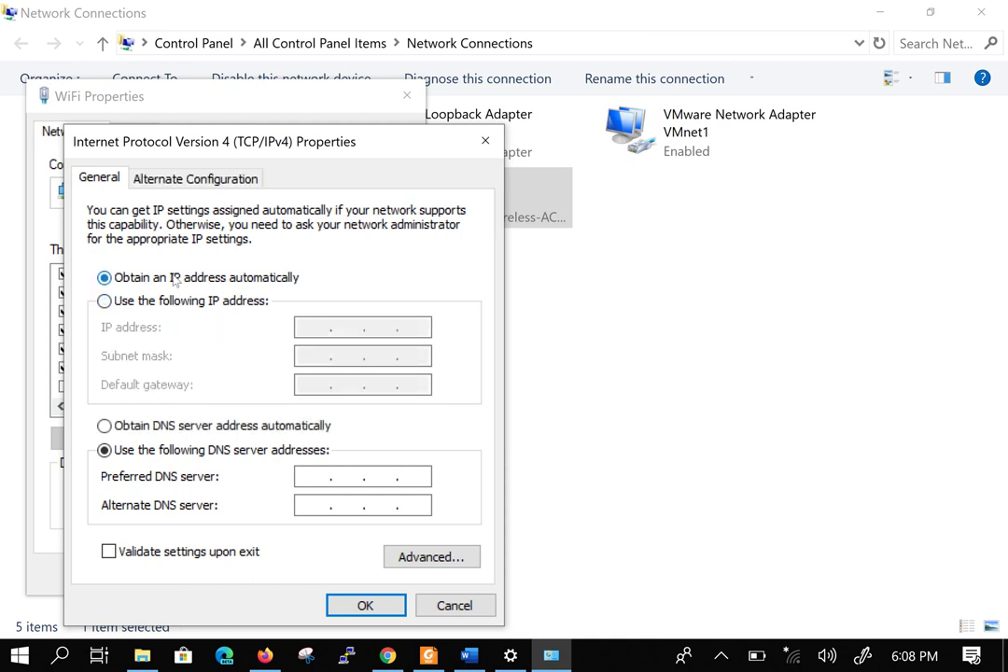
click(177, 303)
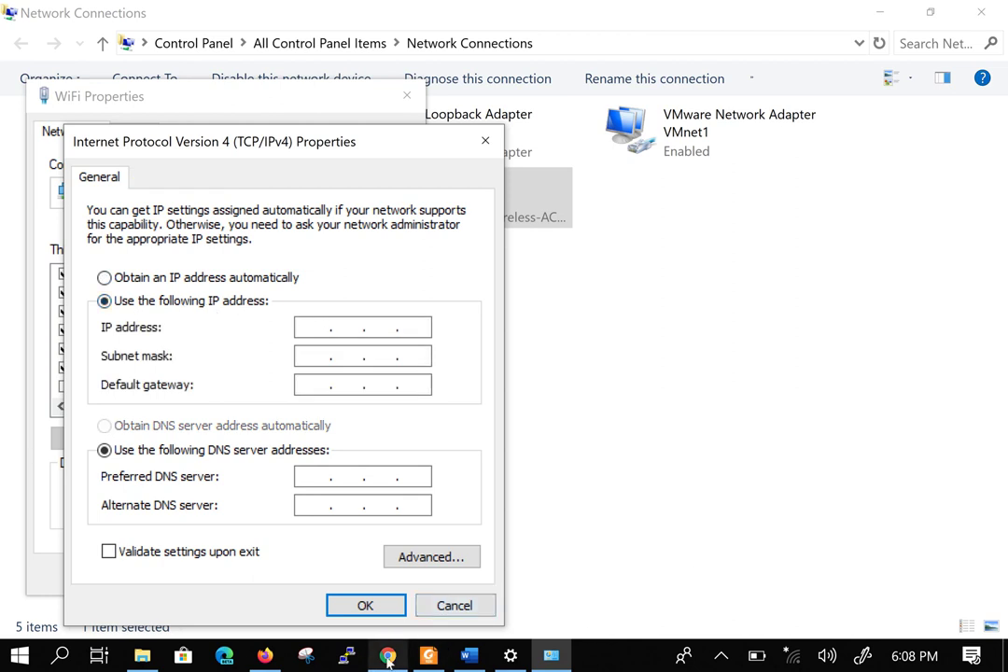
- Switch to the Word notes and circle the 0 network ID and the 255 broadcast ID in black ink
click(469, 656)
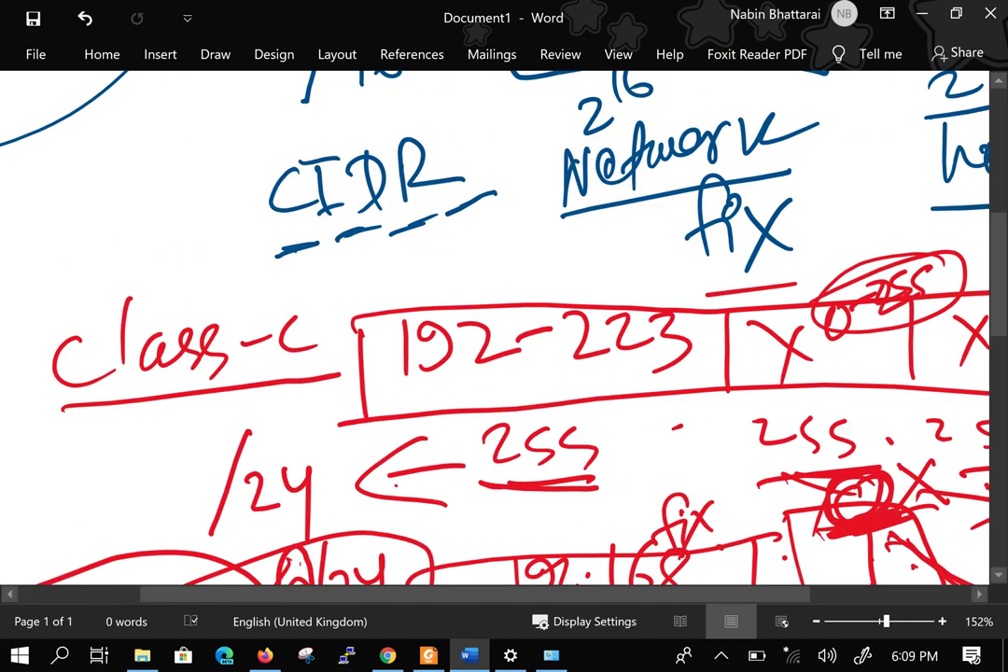
scroll(504, 327, down, 3)
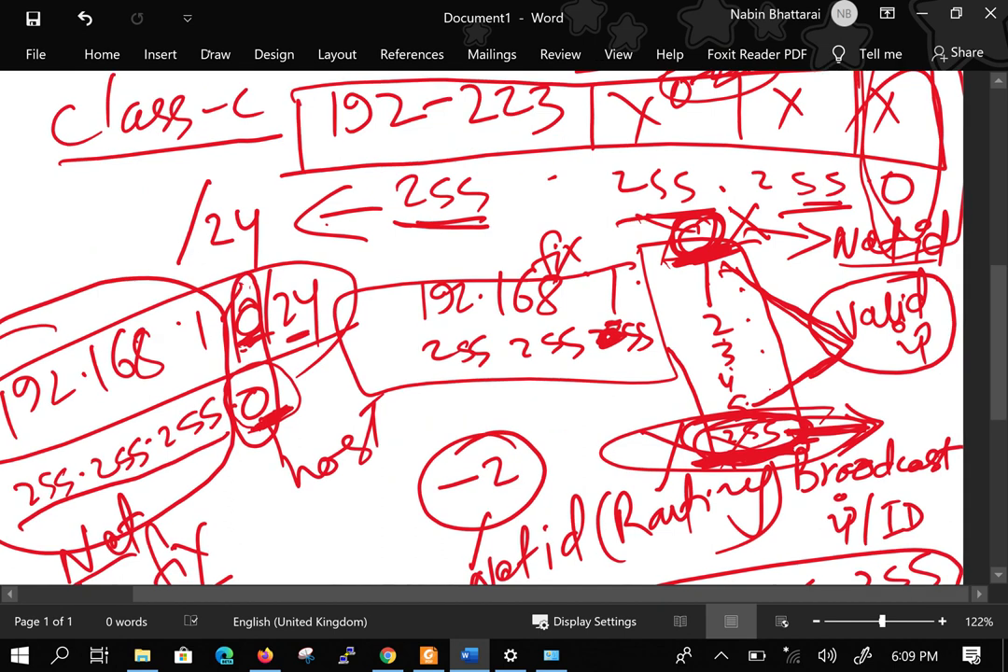
click(215, 53)
click(328, 102)
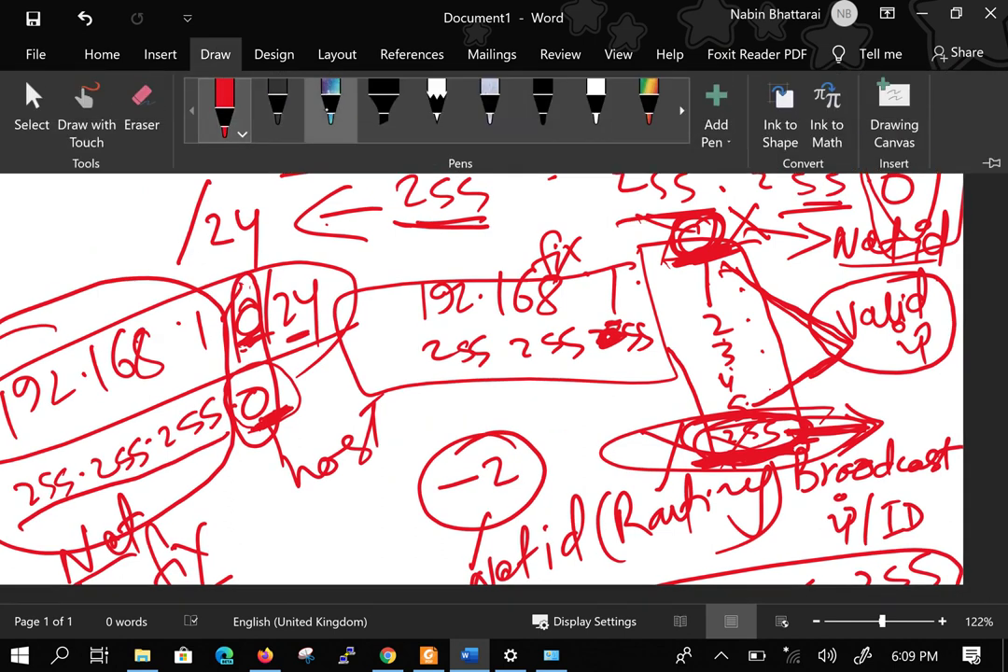
click(278, 103)
drag(558, 280, 558, 293)
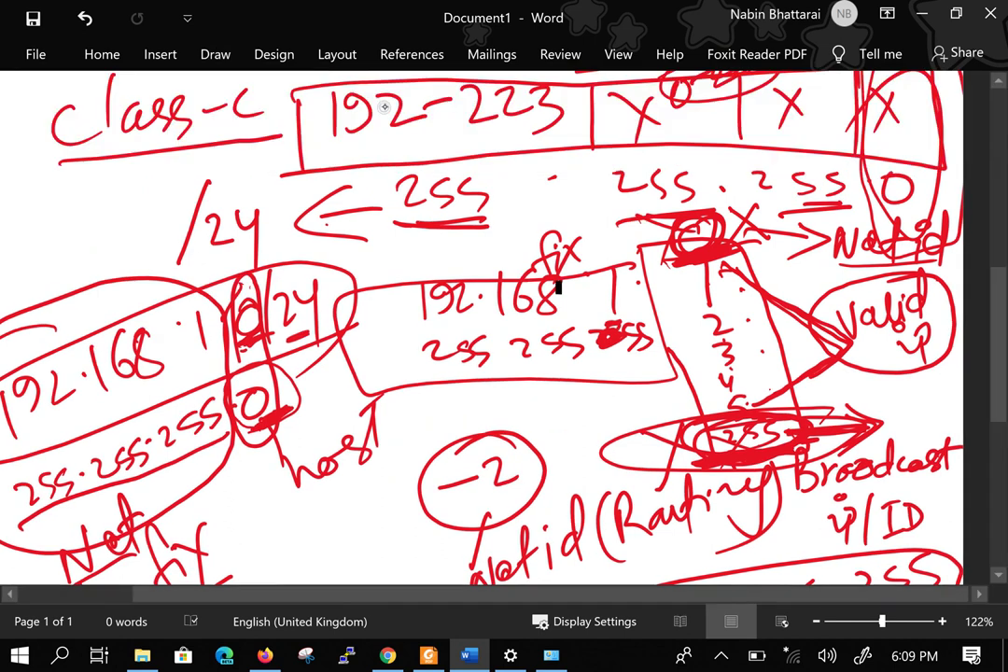
drag(719, 207, 719, 220)
mouse_move(642, 235)
mouse_down()
mouse_move(724, 201)
mouse_move(643, 229)
mouse_up()
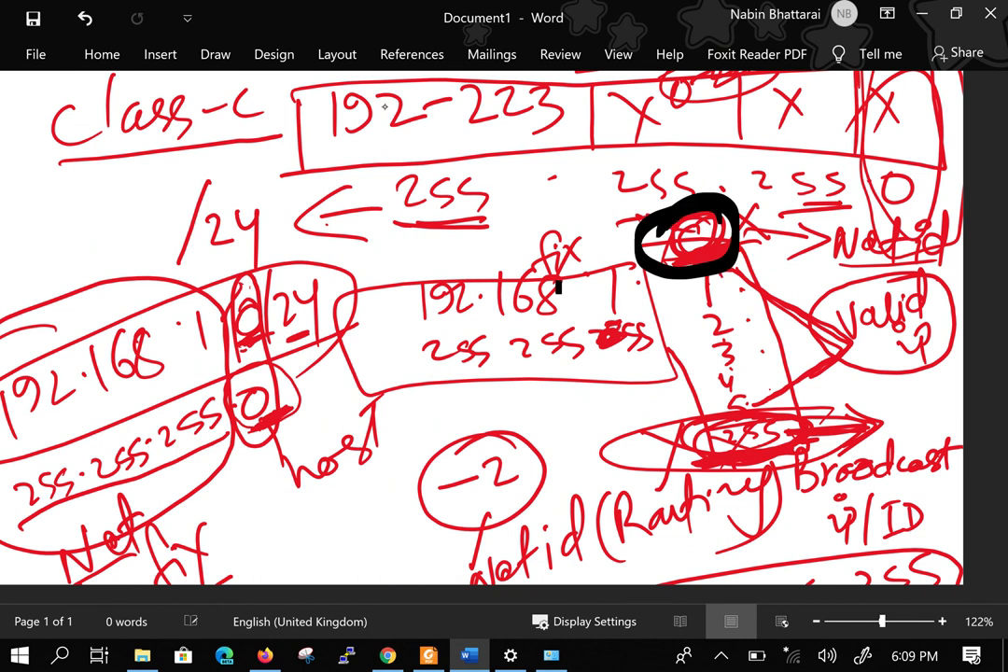
mouse_move(779, 401)
mouse_down()
mouse_move(802, 461)
mouse_move(813, 418)
mouse_up()
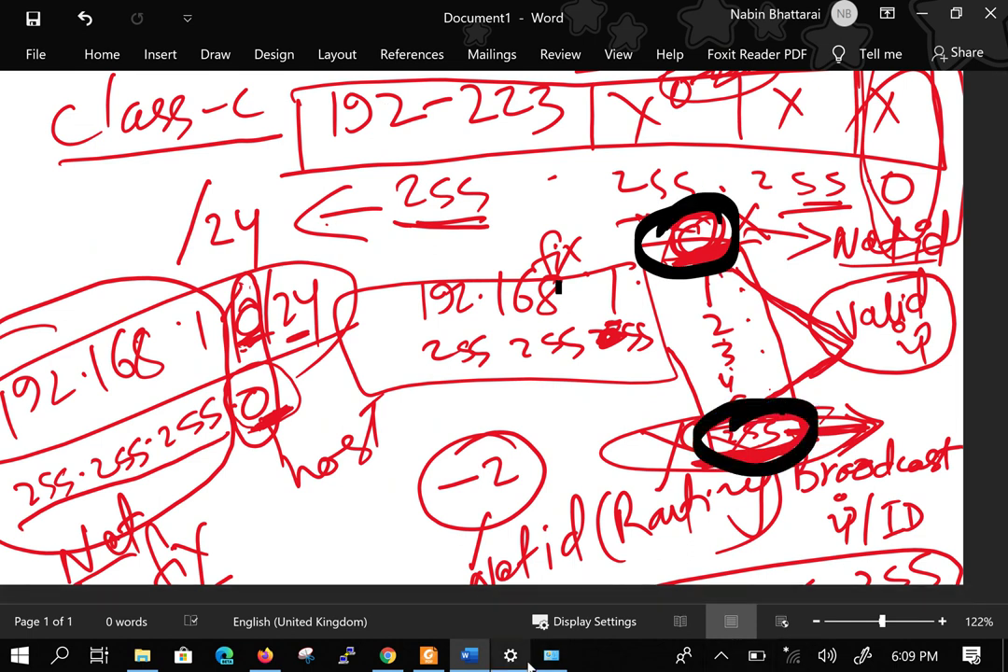
- Return to the Network Connections window and enter IP address 192.168.1.0 with subnet mask 255.255.255.0
click(551, 656)
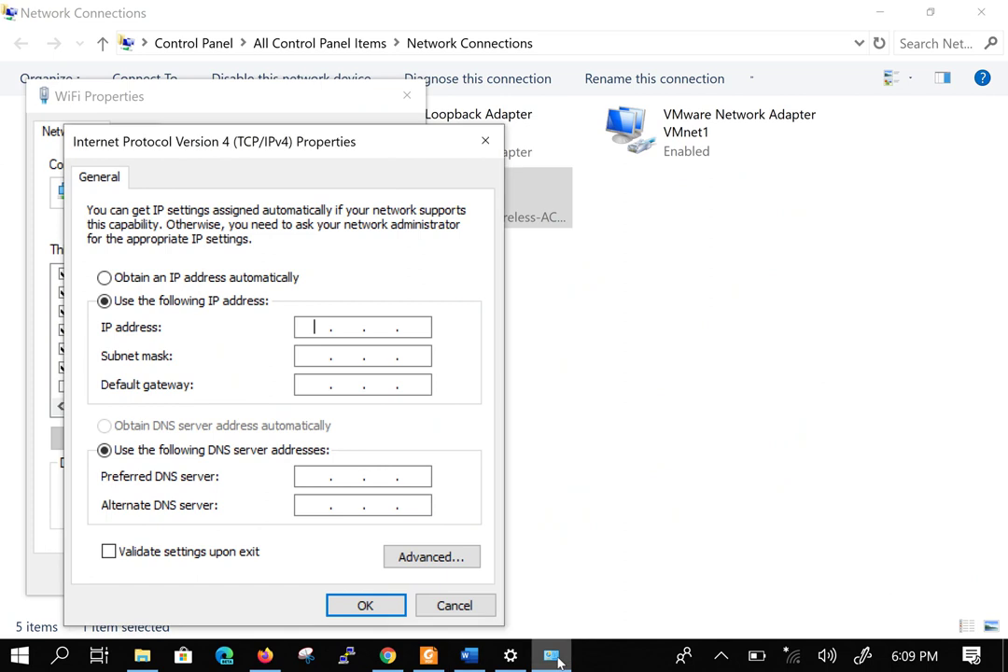
click(309, 326)
text(192 . 1)
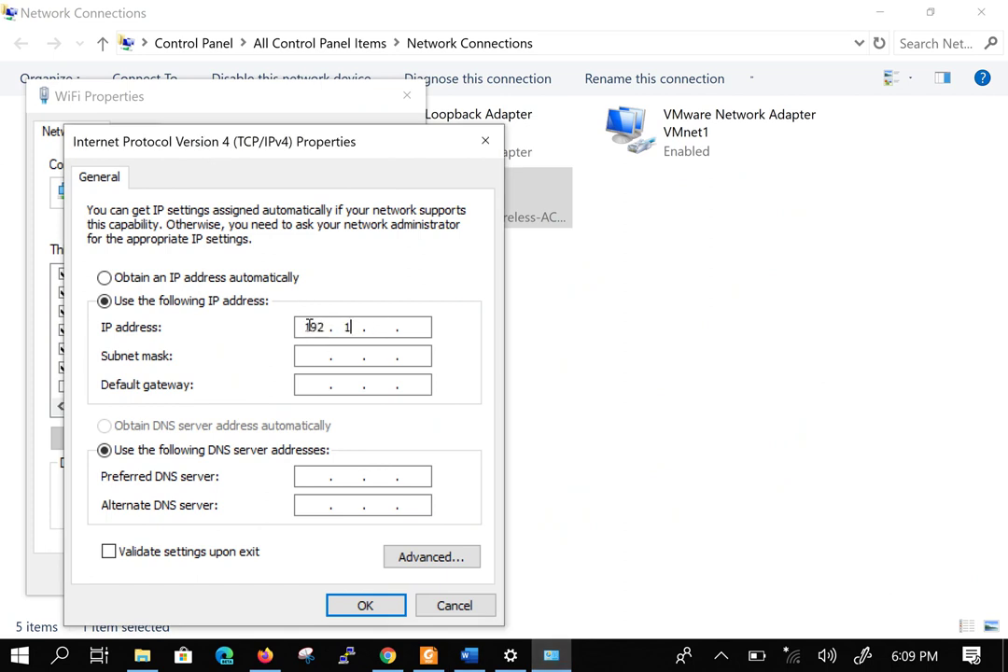
text(68)
key(BackSpace)
key(BackSpace)
key(BackSpace)
text(68 . 1 .)
text(0)
click(313, 356)
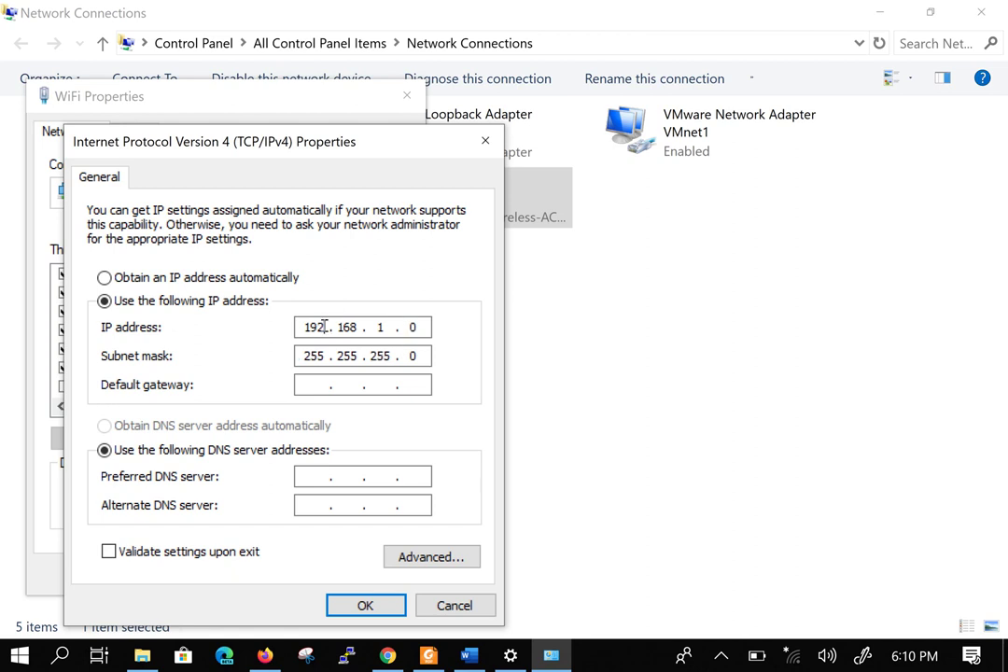
- Compare the IP address octets with the subnet mask and set the default gateway to 192.168.1.1
drag(325, 327, 299, 326)
click(367, 357)
click(361, 355)
double_click(421, 356)
double_click(414, 328)
click(310, 383)
text(192 . 168 . 1 . 1)
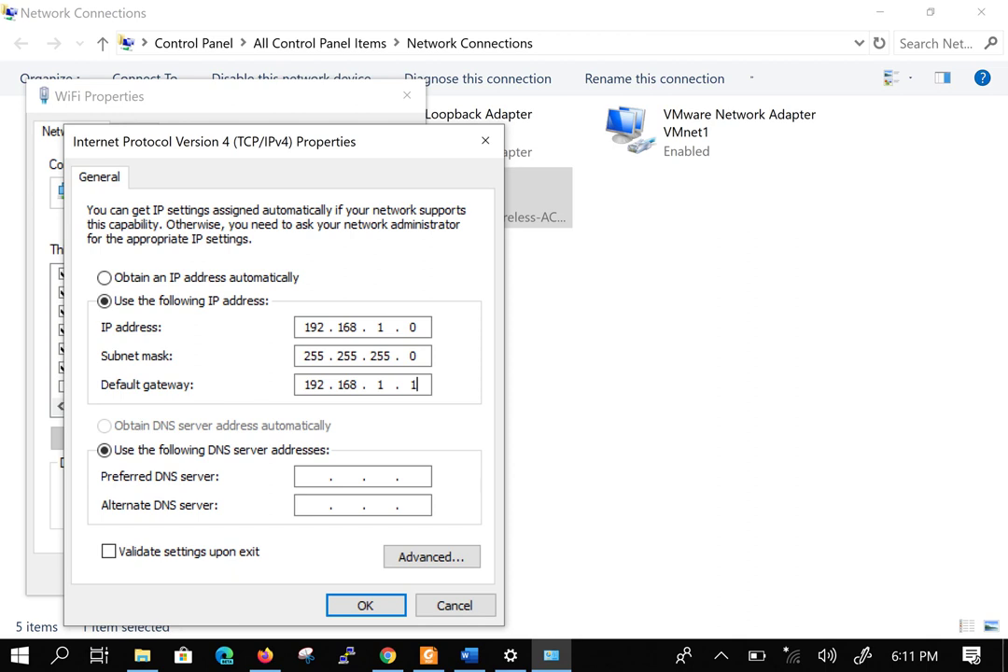
- Set the preferred DNS server to 8.8.8.8 and the alternate DNS server to 192.168.1.1
click(306, 474)
click(327, 477)
text(8.8.8.8)
click(297, 506)
text(192 . 168 . )
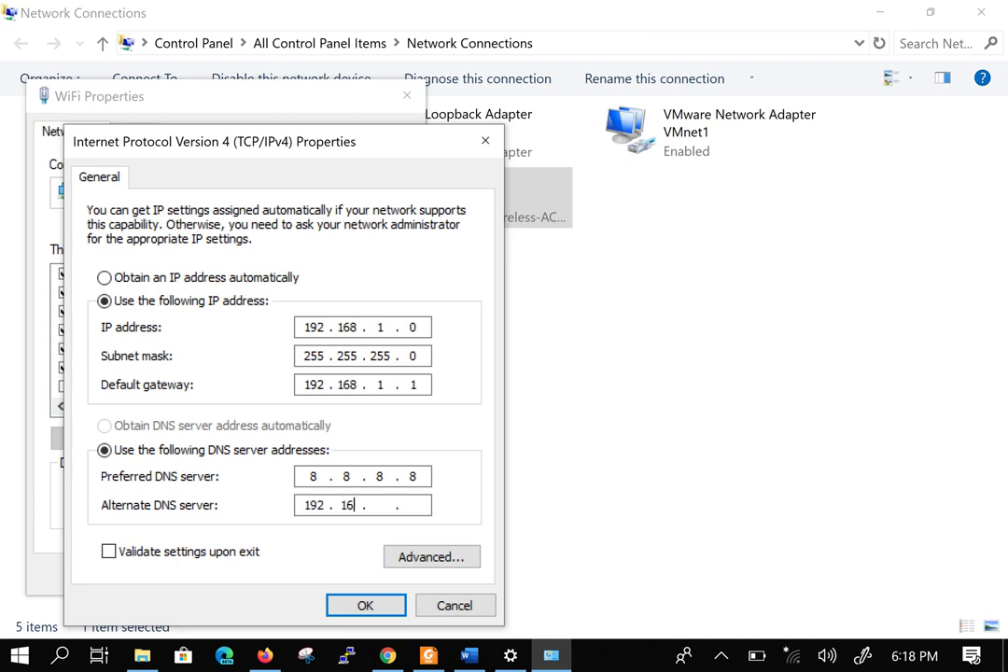
text(1 . 1)
- Try to apply the IPv4 settings with the network ID 192.168.1.0 as the IP address
click(388, 386)
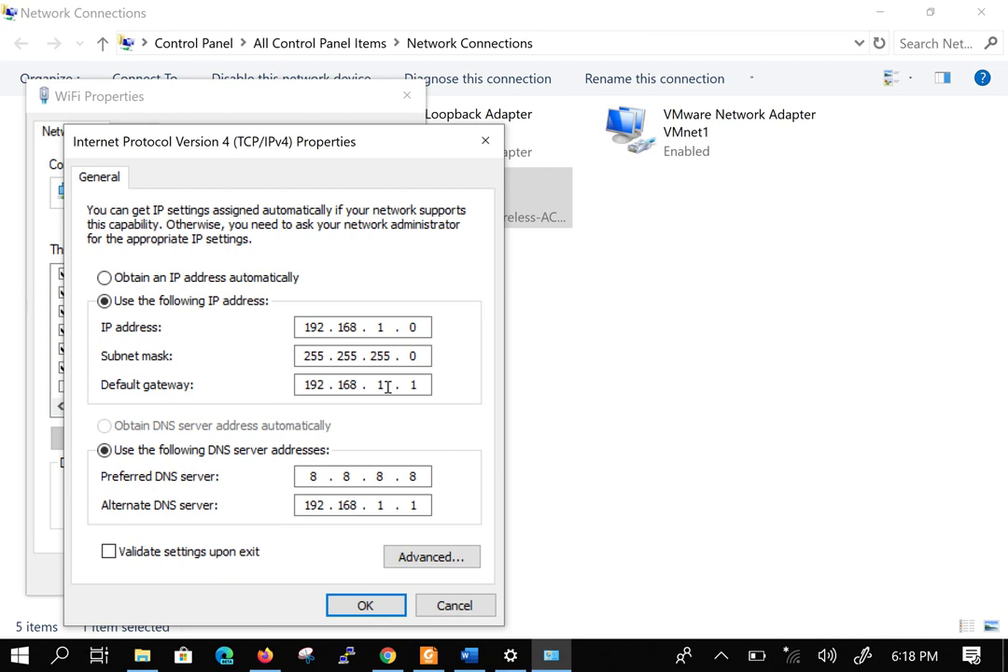
click(350, 505)
click(370, 612)
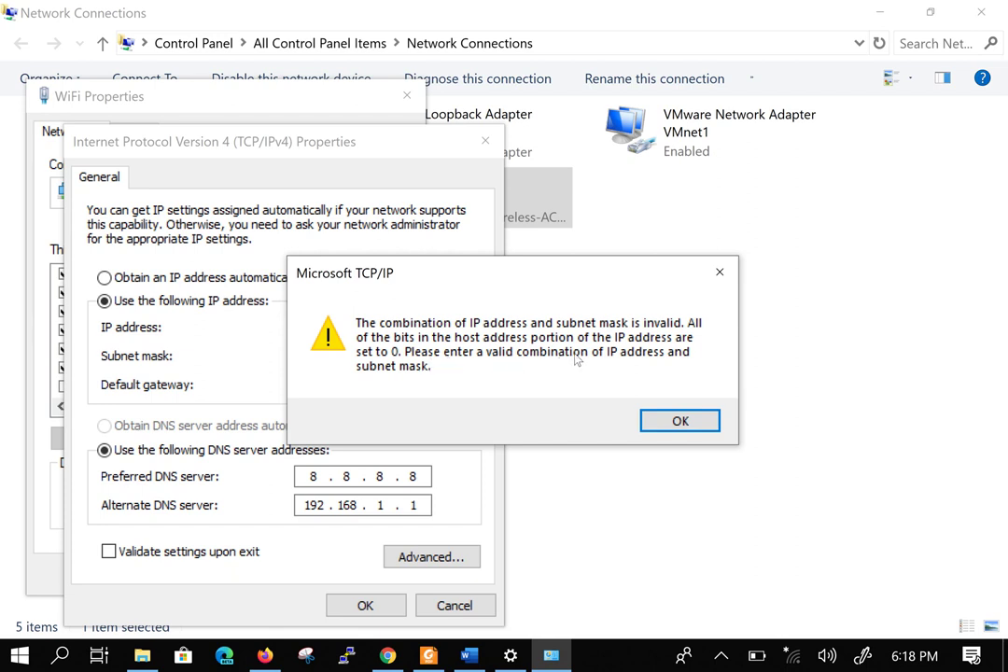
click(691, 421)
- Try to apply the broadcast address 192.168.1.255 as the IP address
click(413, 327)
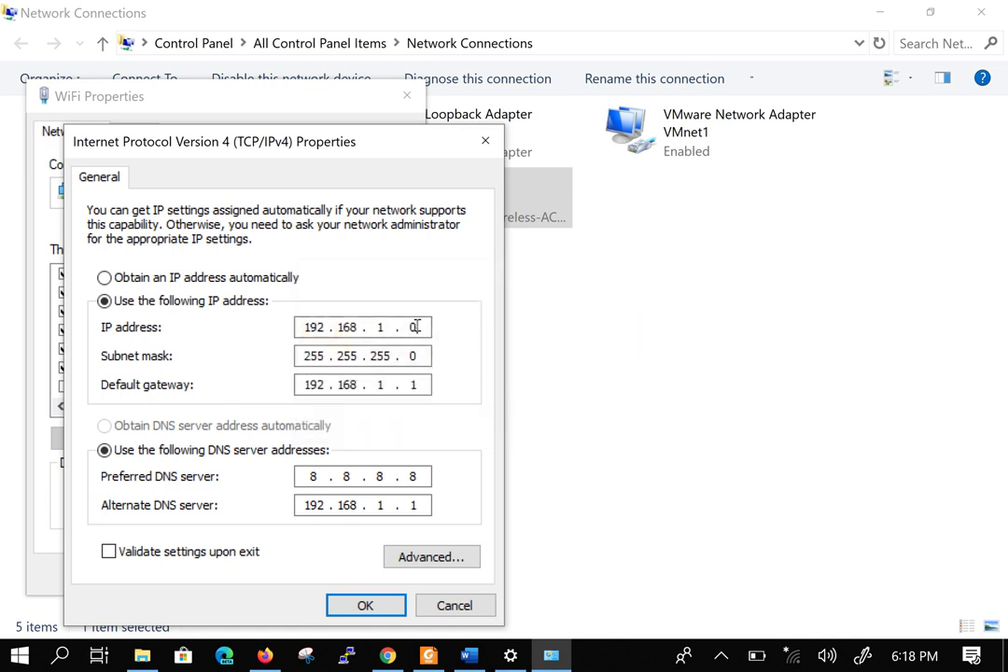
drag(413, 326, 400, 329)
text(255)
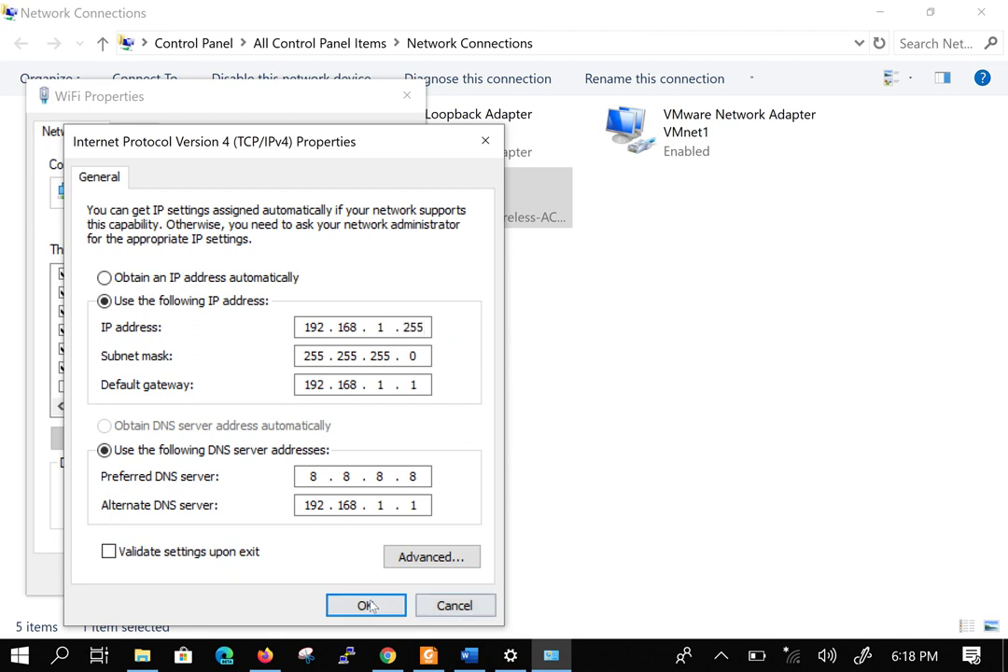
click(366, 606)
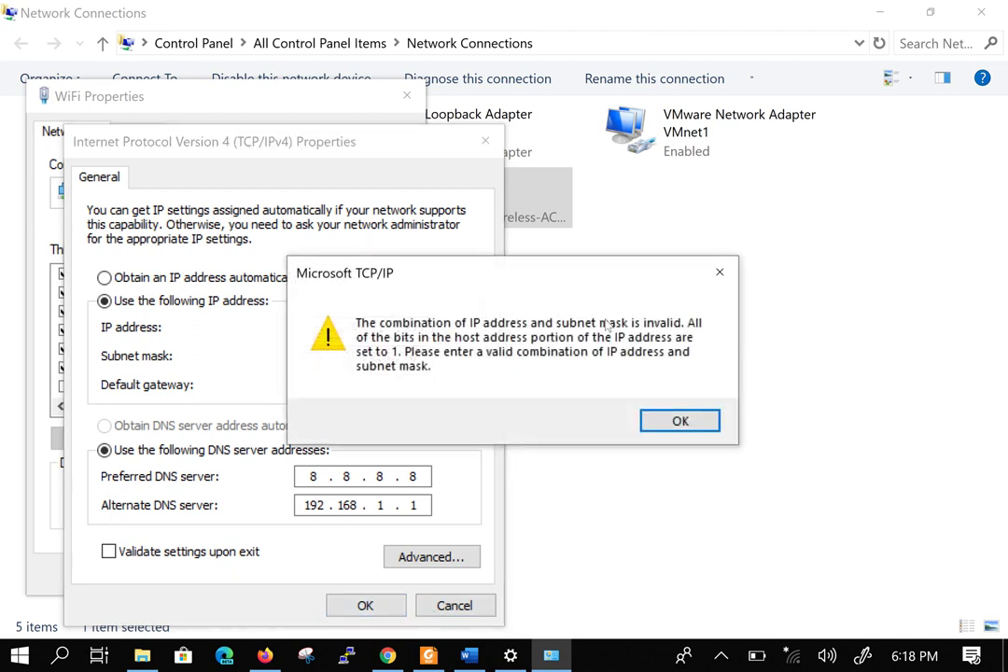
click(685, 422)
- Change the IP address to 192.168.1.1, apply the IPv4 settings and close the WiFi properties
drag(424, 327, 403, 327)
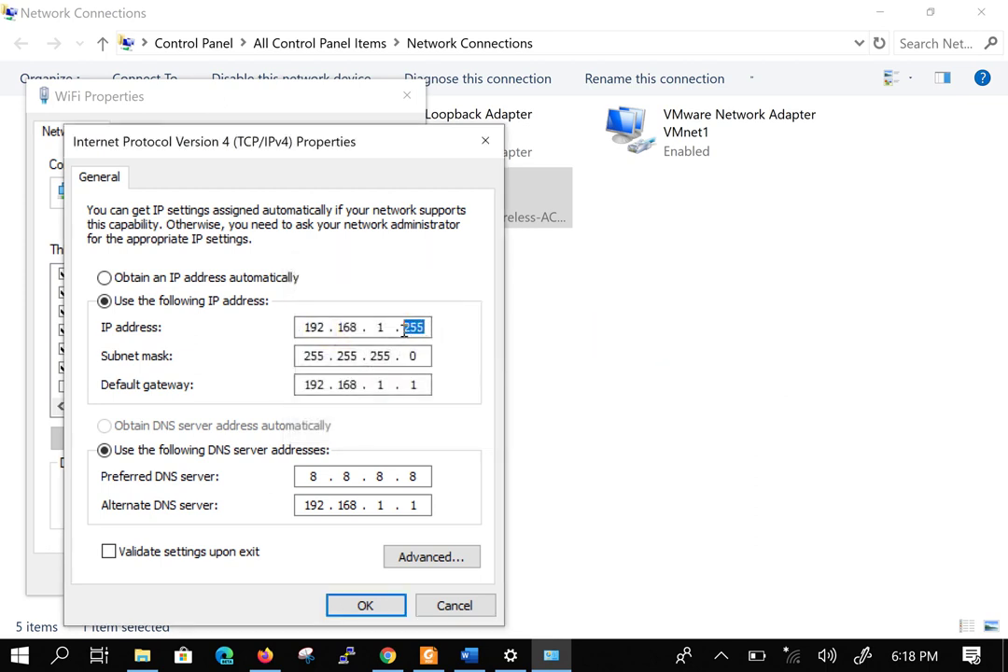
text(1)
click(365, 606)
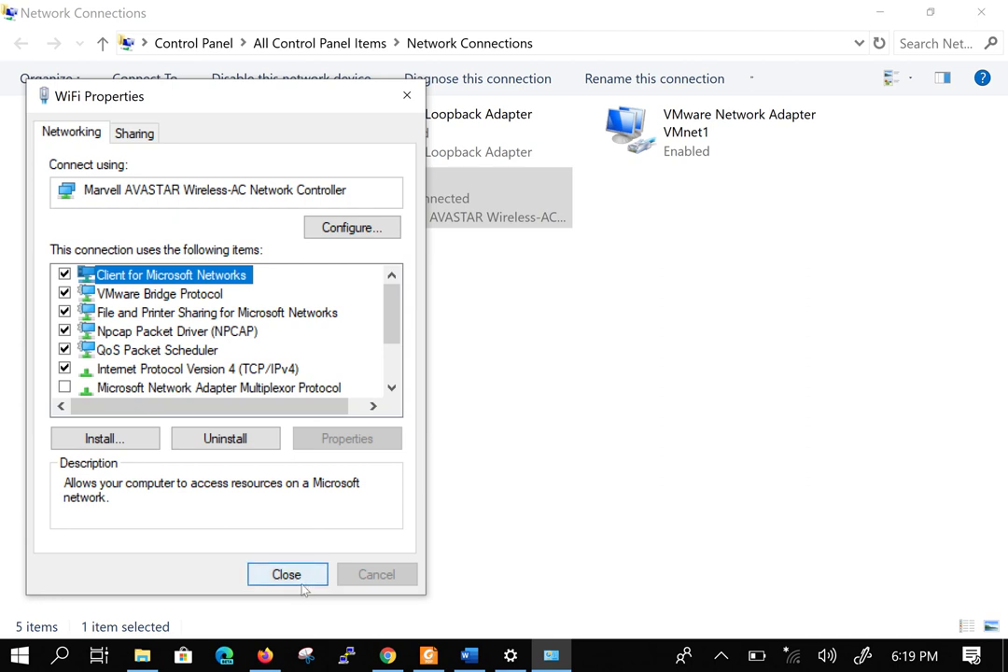
click(285, 575)
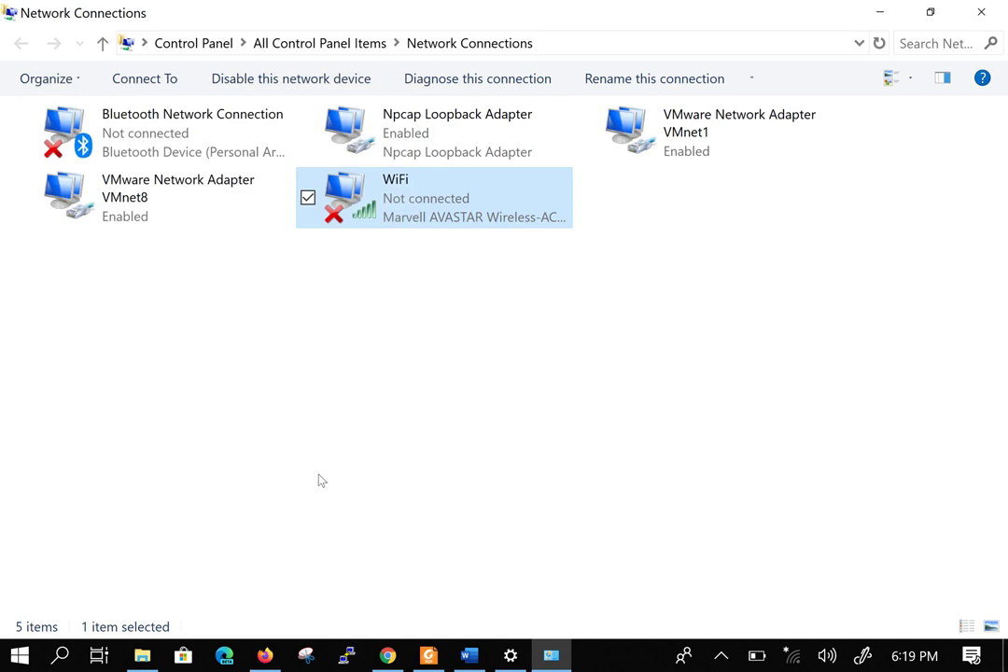
- Reopen the WiFi adapter's IPv4 properties and set both the IP address and DNS server address to be obtained automatically
right_click(418, 220)
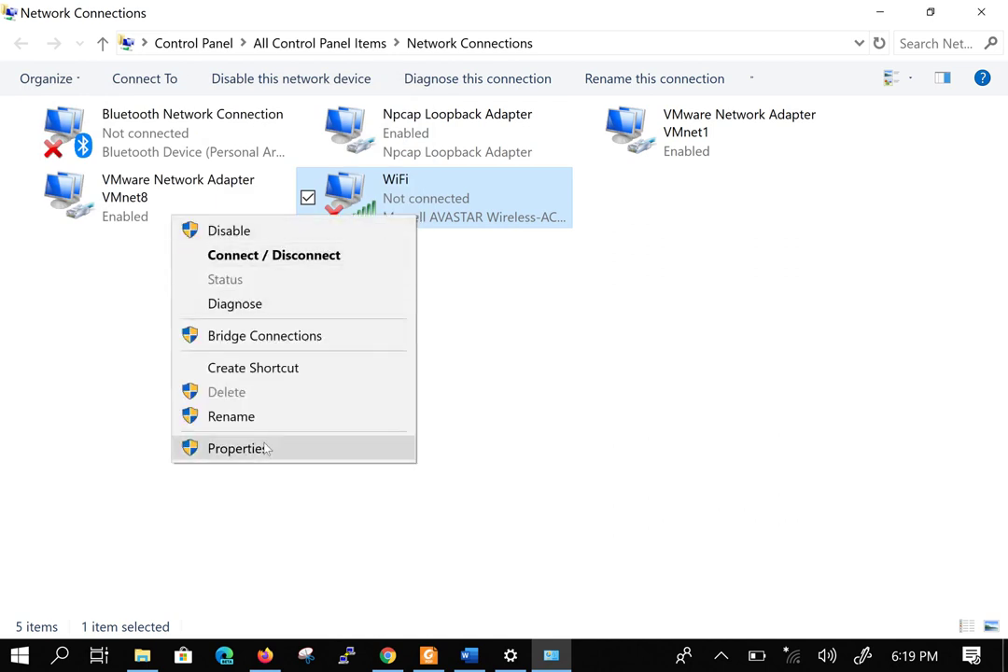
click(266, 448)
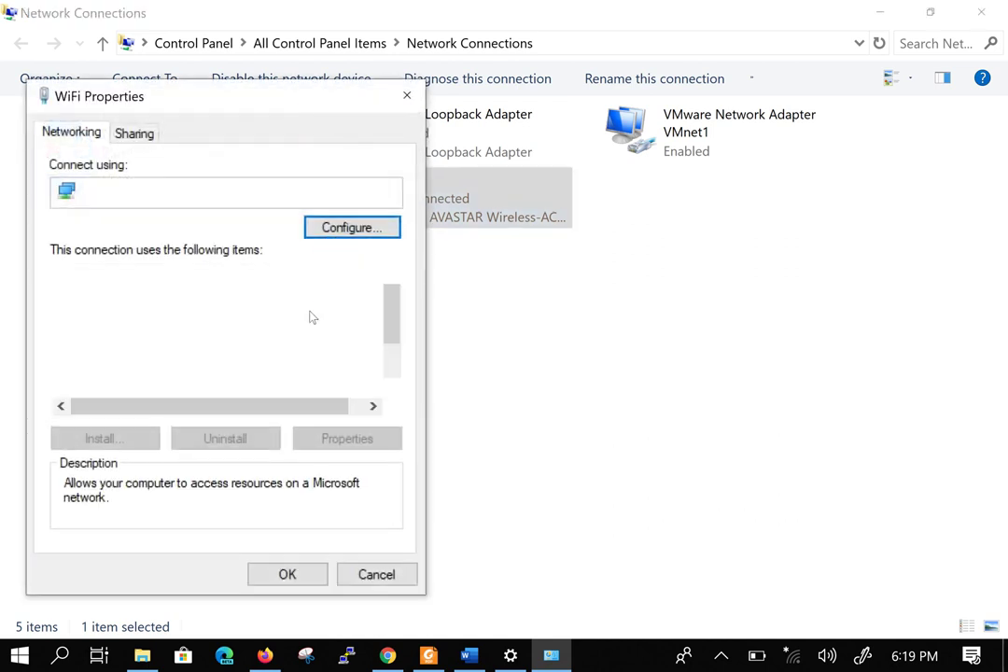
click(275, 369)
double_click(276, 370)
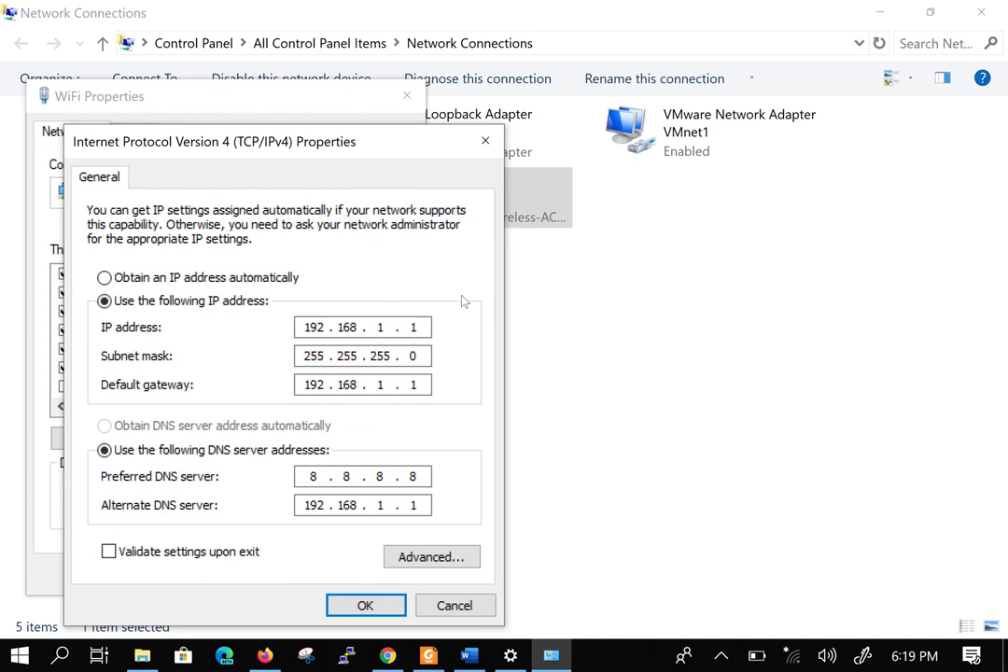
double_click(413, 327)
click(187, 277)
click(187, 425)
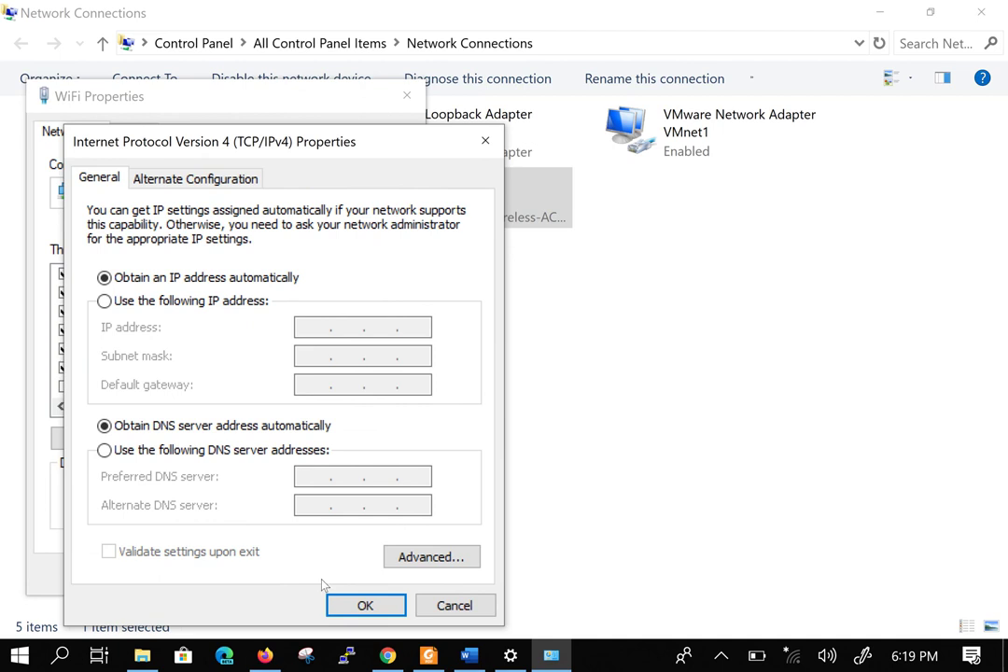
key(Return)
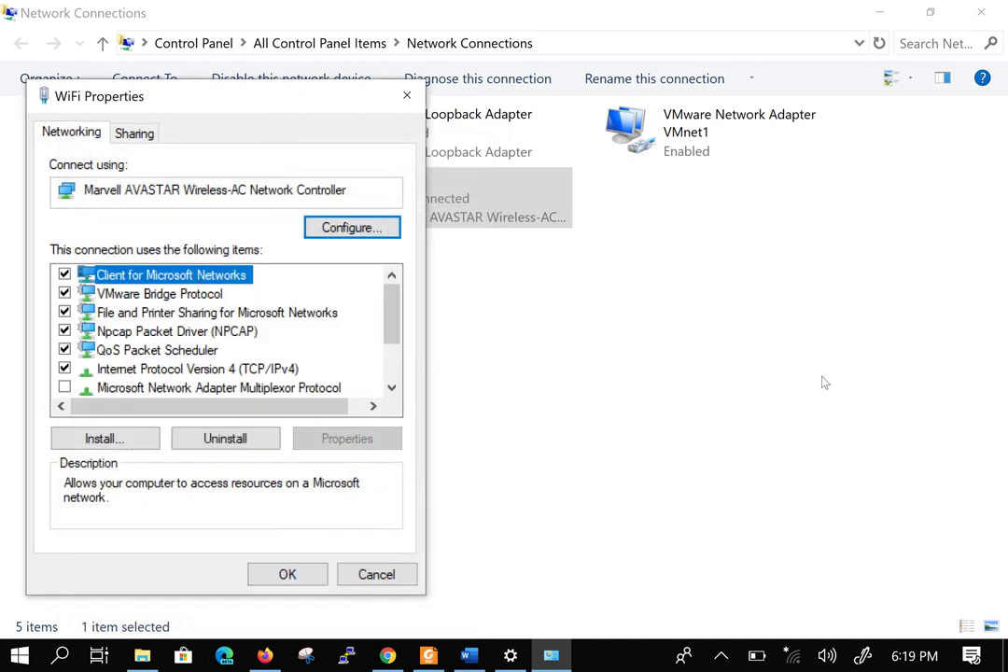
click(312, 571)
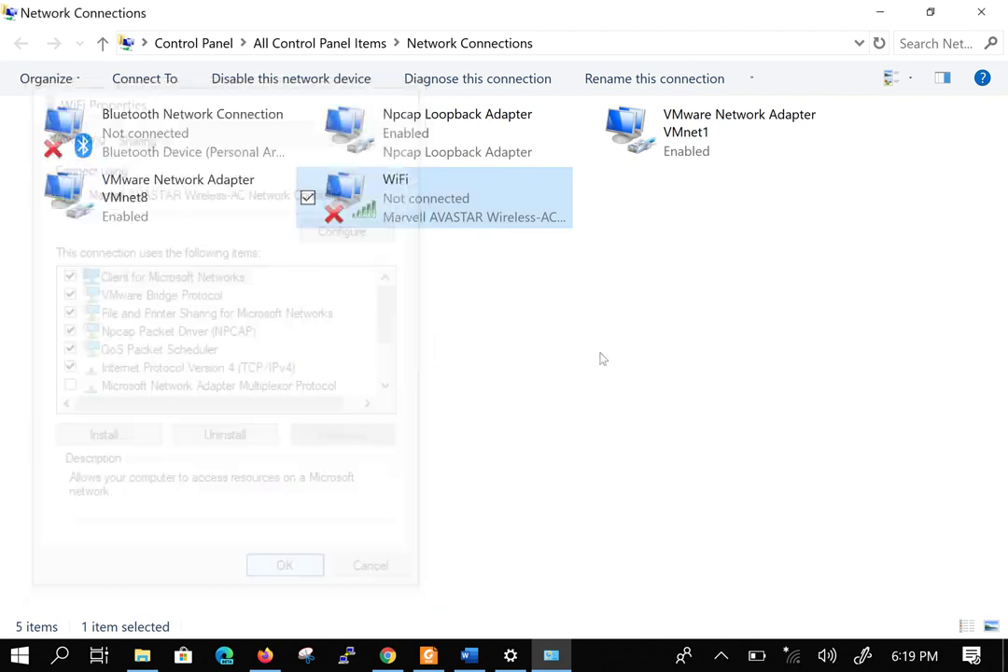
drag(513, 341, 845, 490)
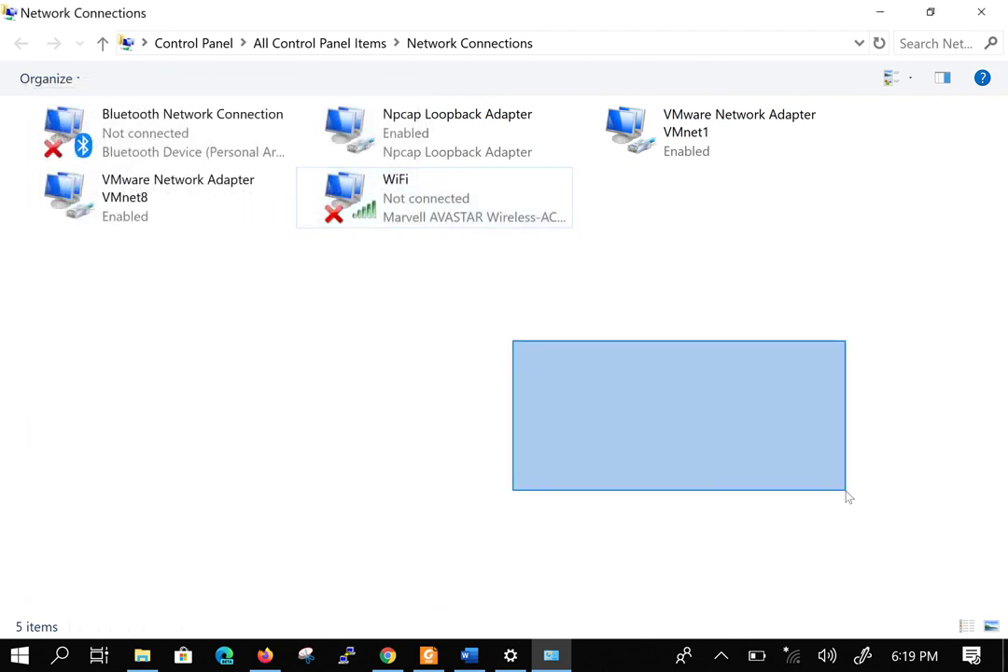
drag(847, 498, 845, 497)
drag(658, 297, 882, 550)
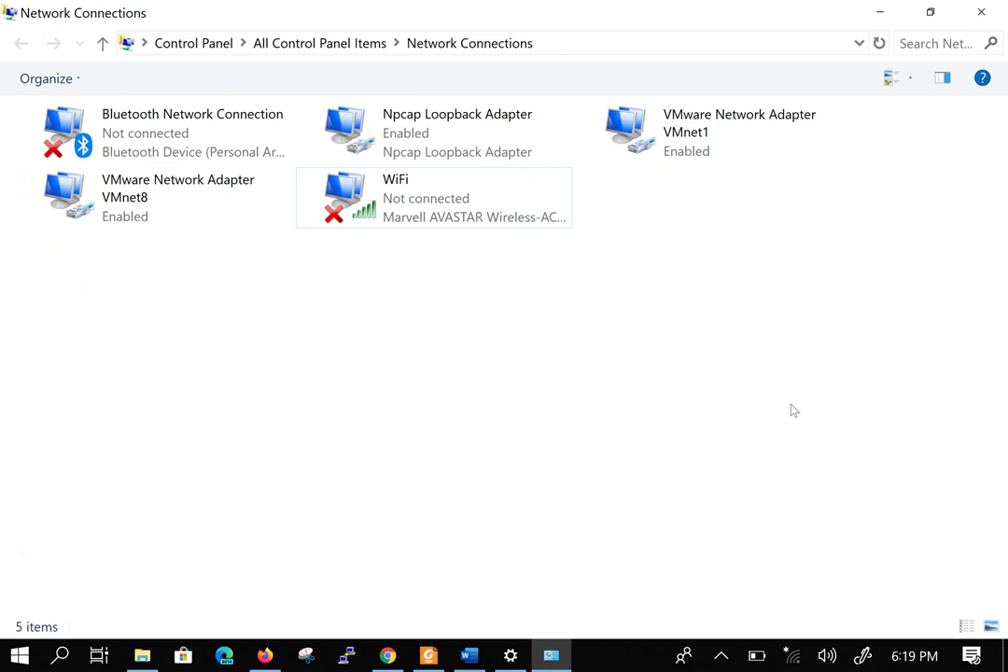
drag(693, 306, 824, 520)
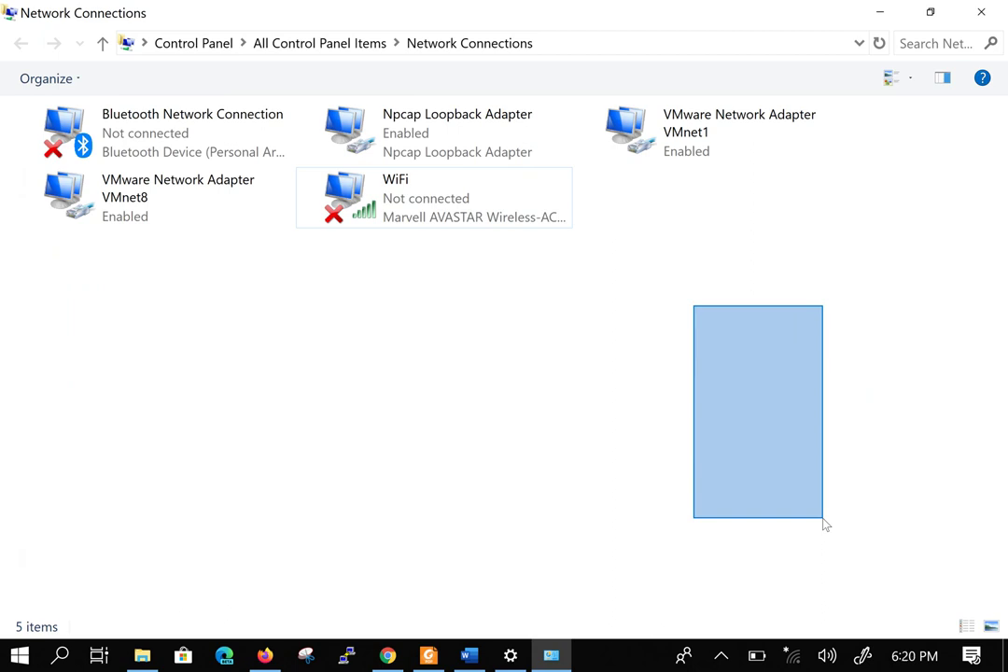
drag(825, 524, 825, 524)
- Set the display projection to PC screen only and minimize both the Network Connections window and the Word document
click(879, 11)
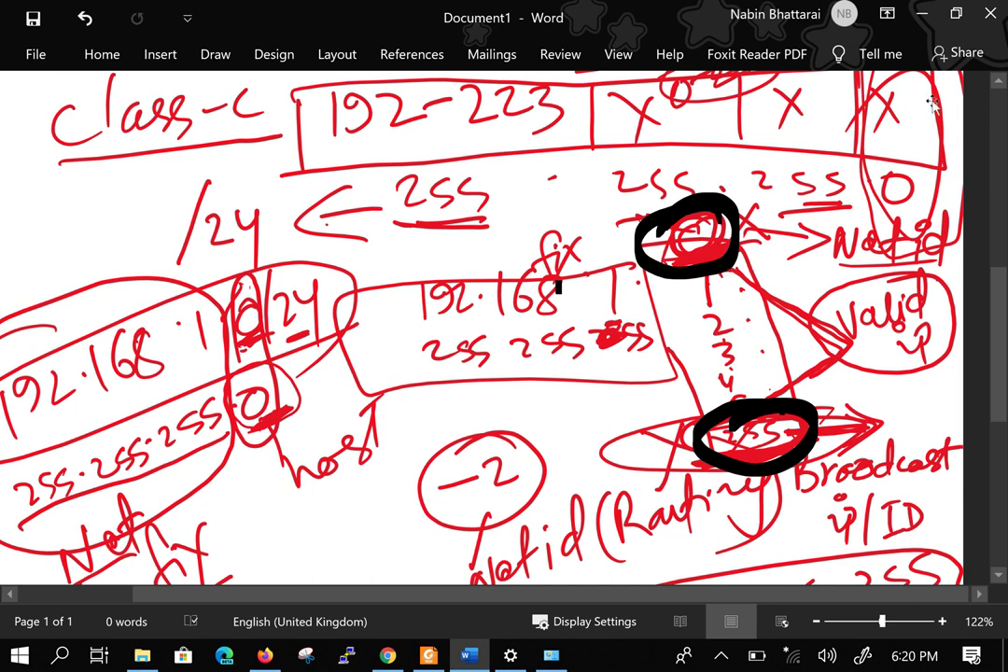
key(super+p)
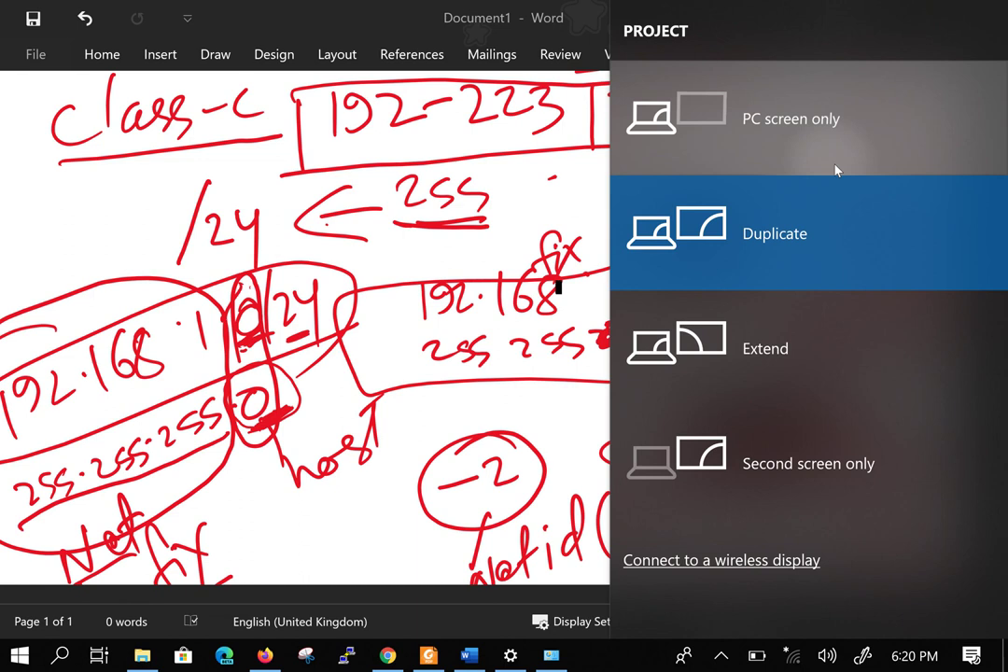
click(836, 170)
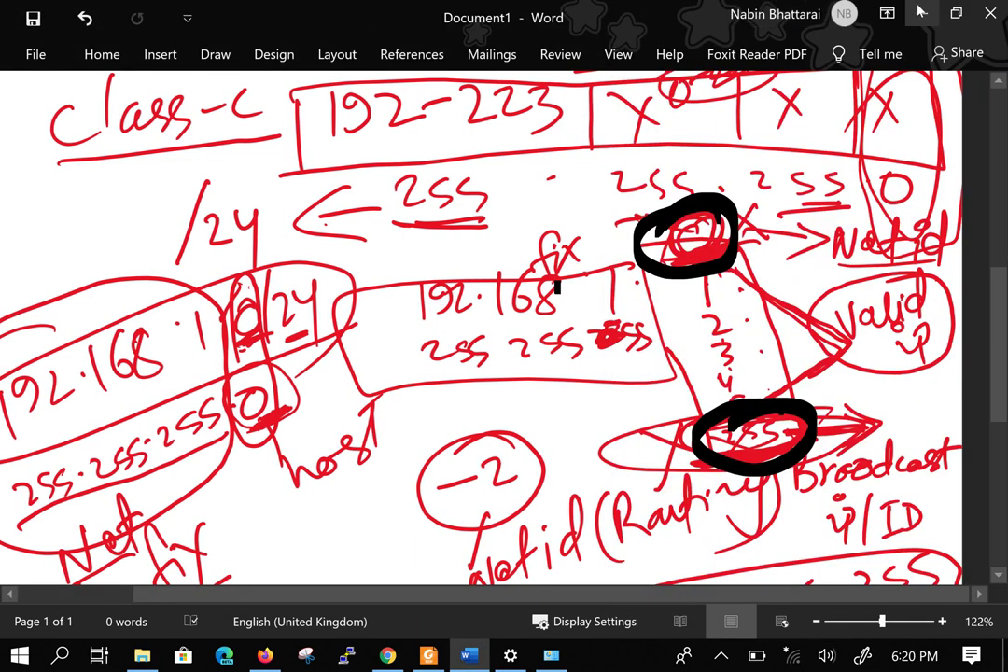
click(920, 13)
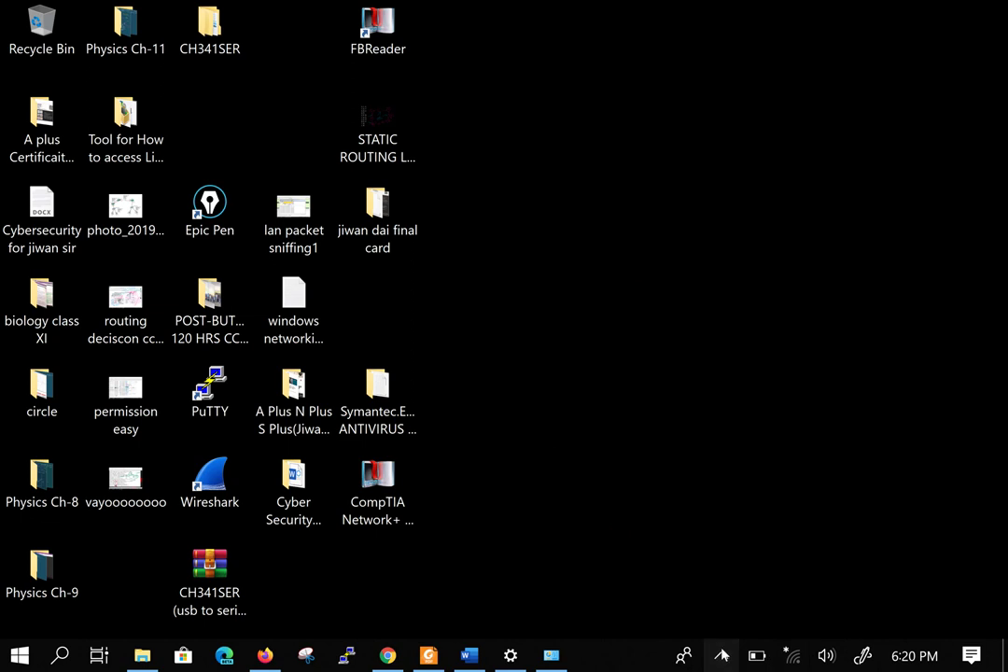